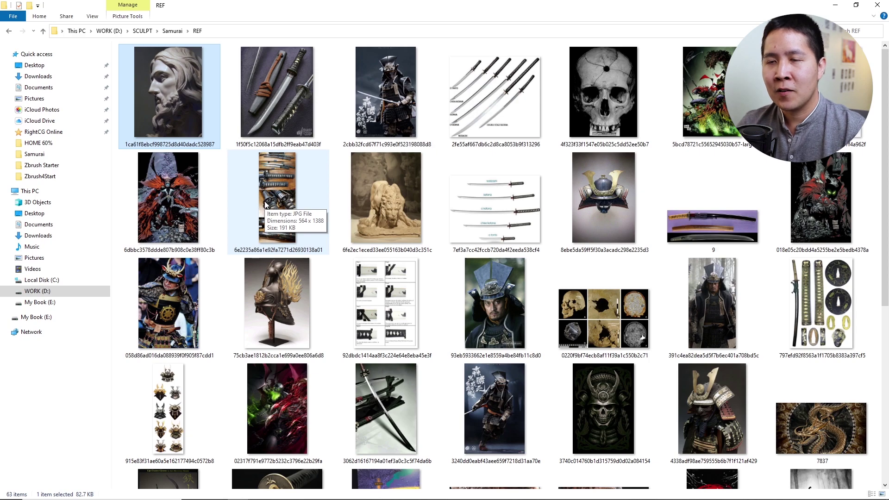
Browse the helmet and samurai portrait references, ending on the Age of Samurai episode list.
key("Right")
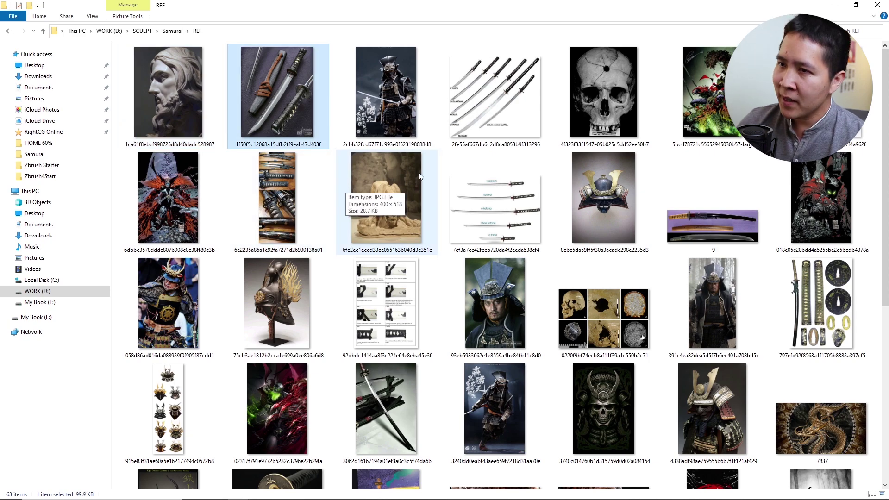
key("Right")
key("Right")
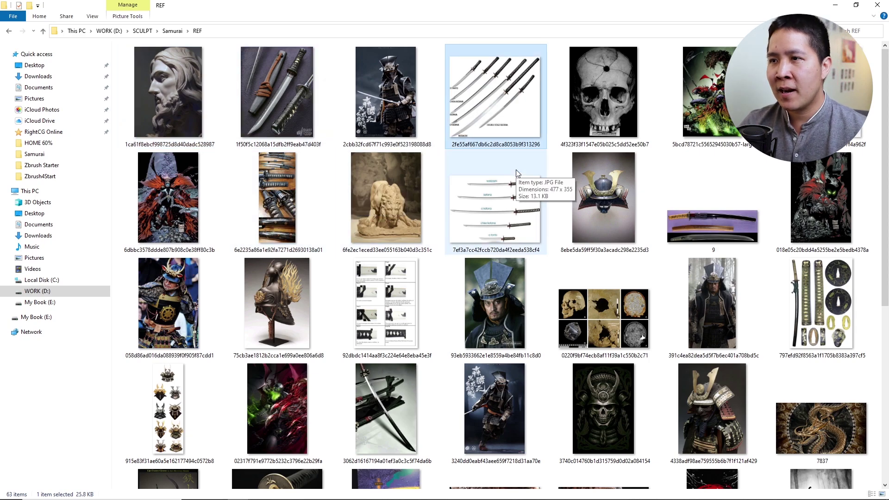
mouse_move(495, 201)
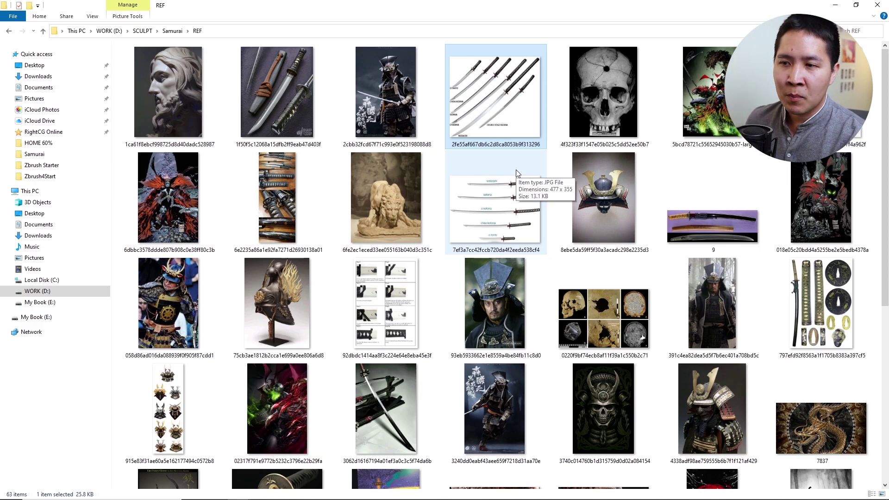
left_click(603, 200)
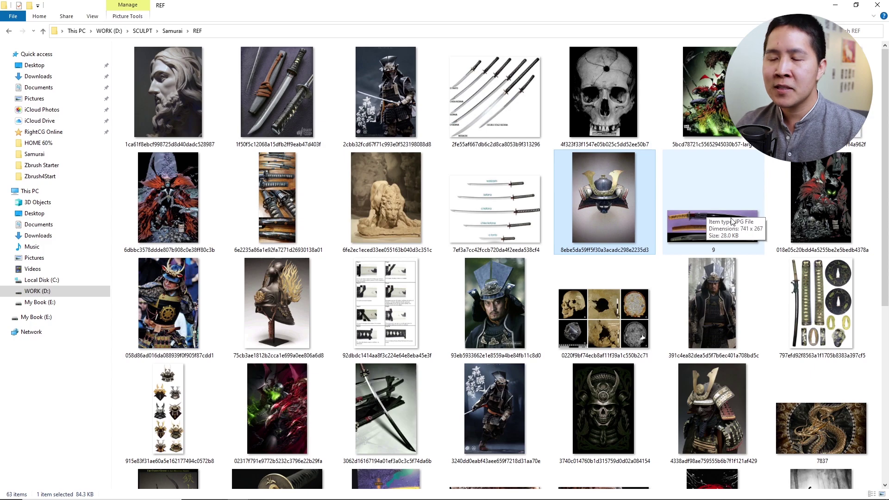
left_click(528, 297)
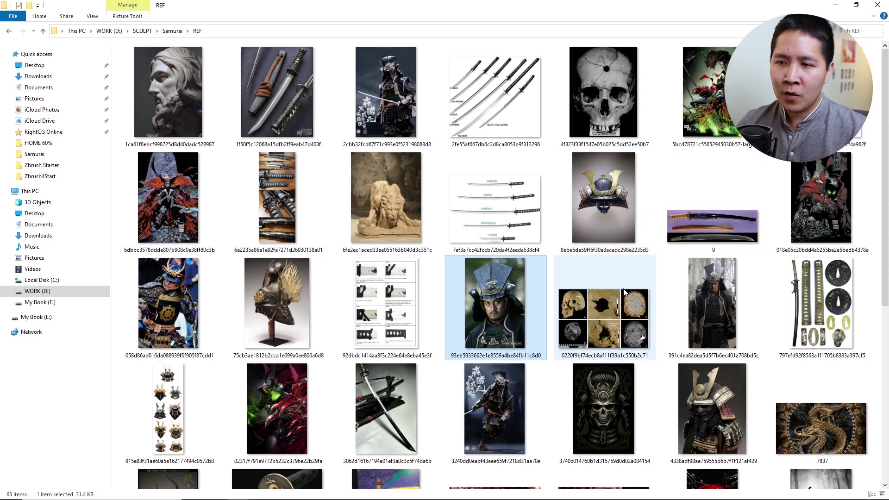
mouse_move(603, 318)
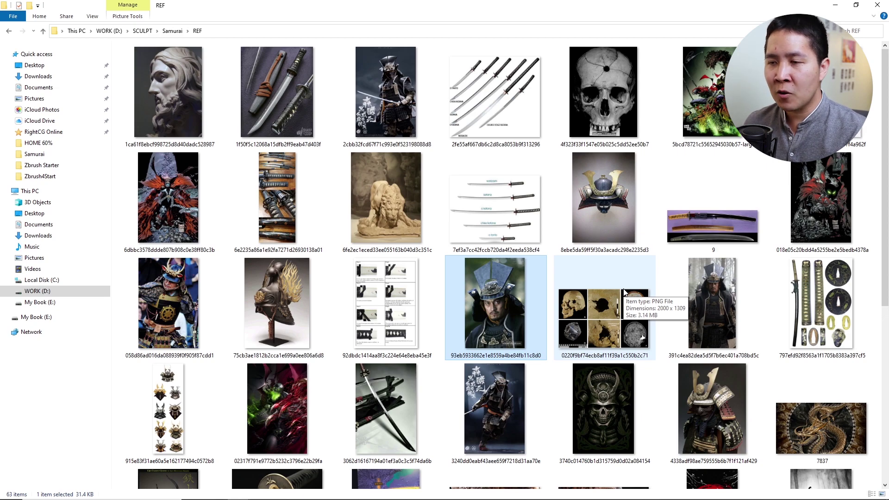
scroll(624, 292, "down", 10)
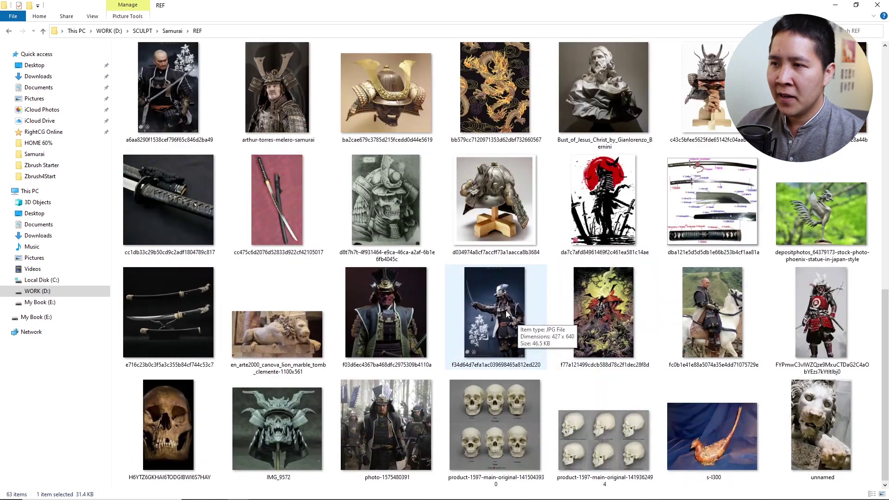
left_click(625, 246)
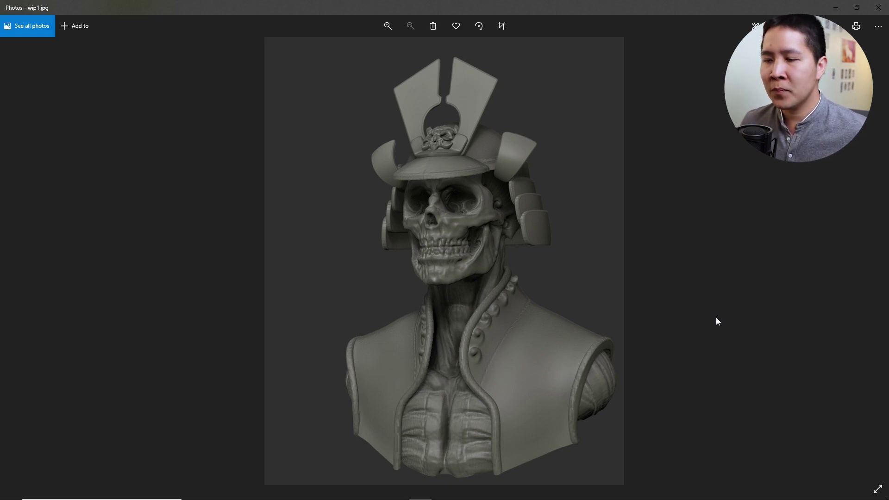
Review the wip1–wip5 sculpt images, zooming into the helmet crest close-up.
key("Right")
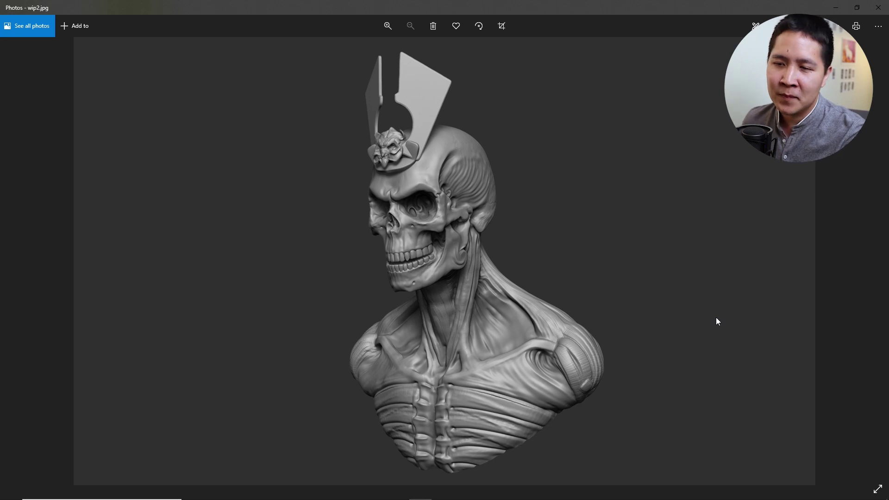
key("Right")
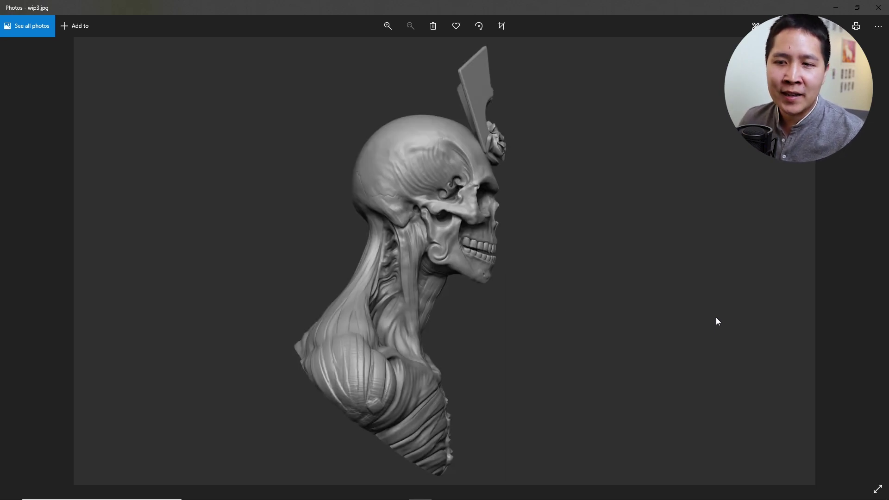
key("Right")
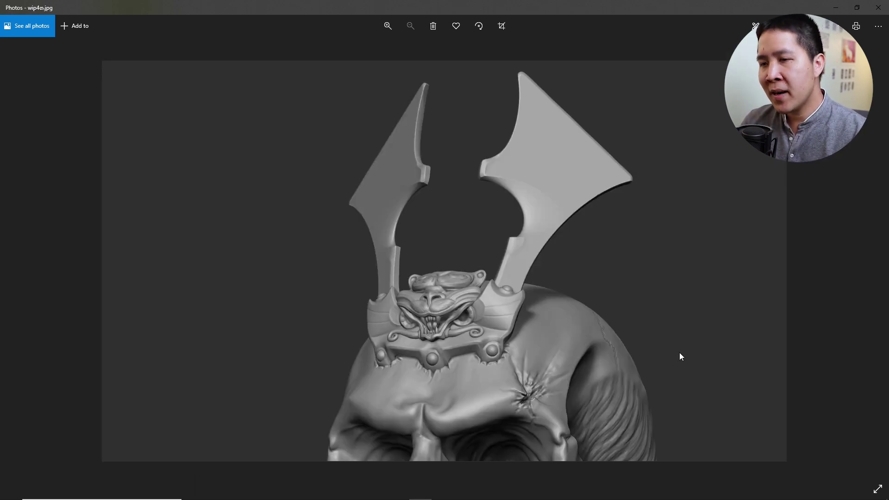
scroll(569, 358, "up", 1, "ctrl")
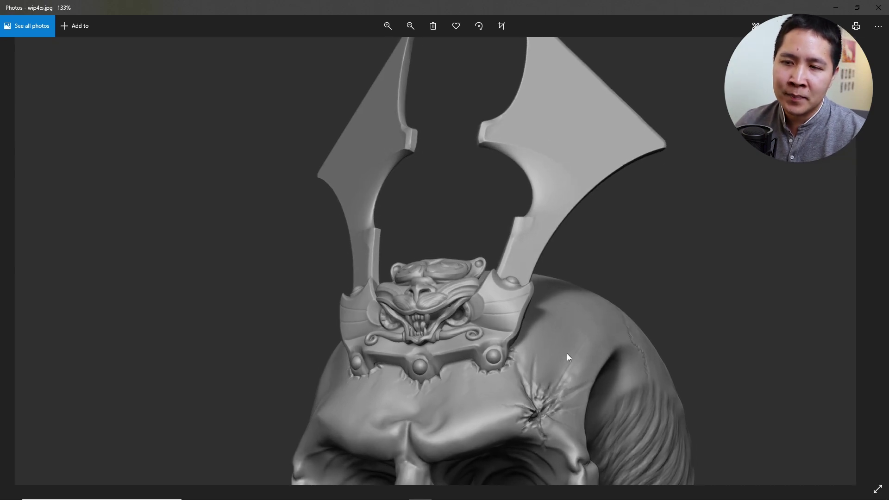
scroll(568, 356, "up", 2, "ctrl")
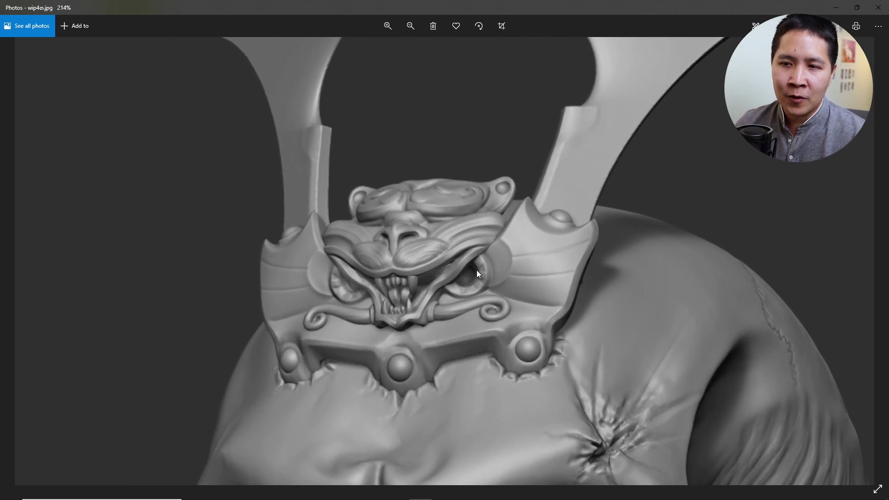
key("Right")
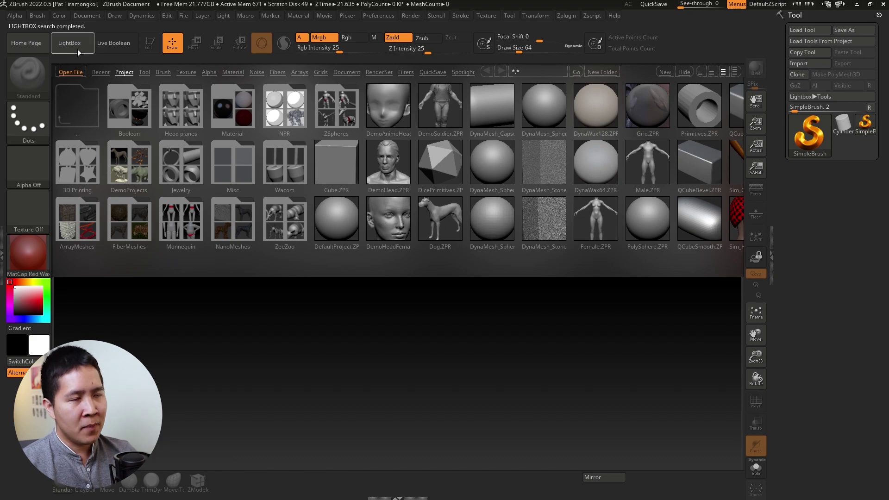
Close LightBox and load the SkullSamarai-Final tool file.
left_click(76, 49)
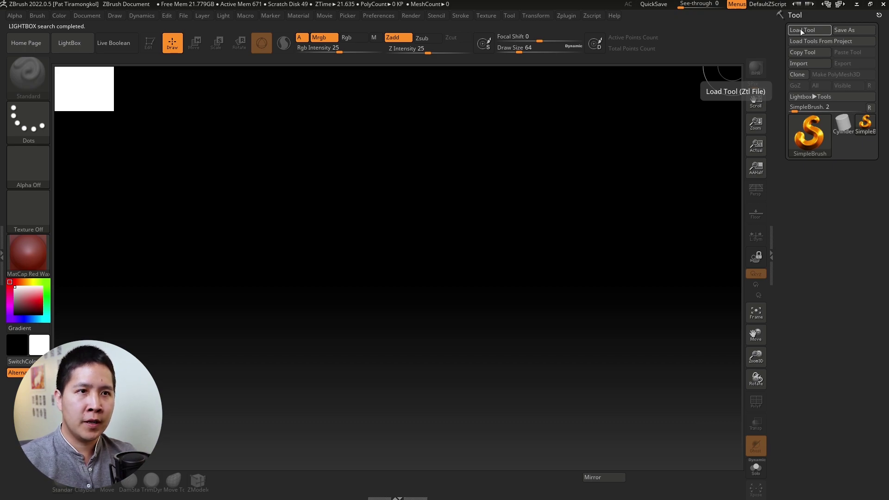
left_click(184, 15)
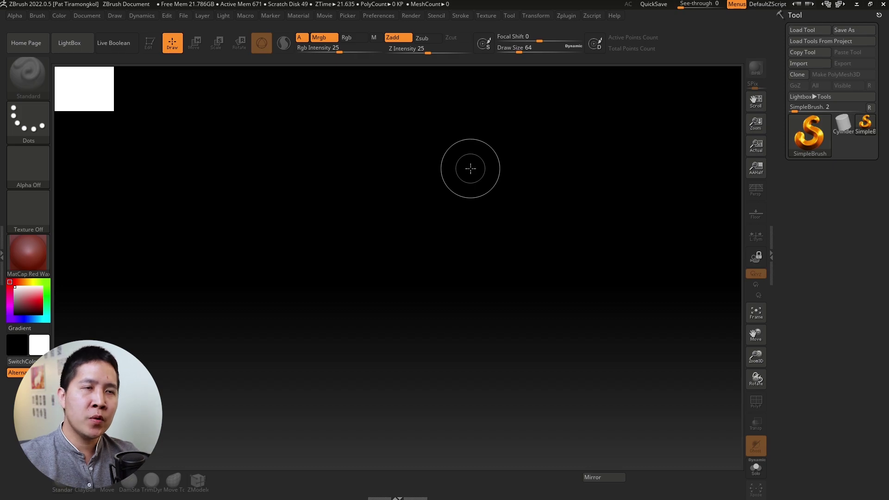
left_click(804, 31)
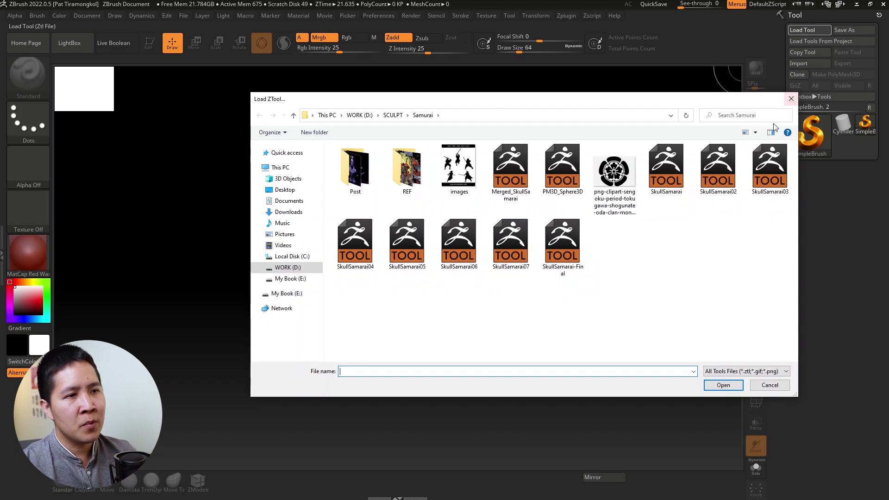
left_click(563, 250)
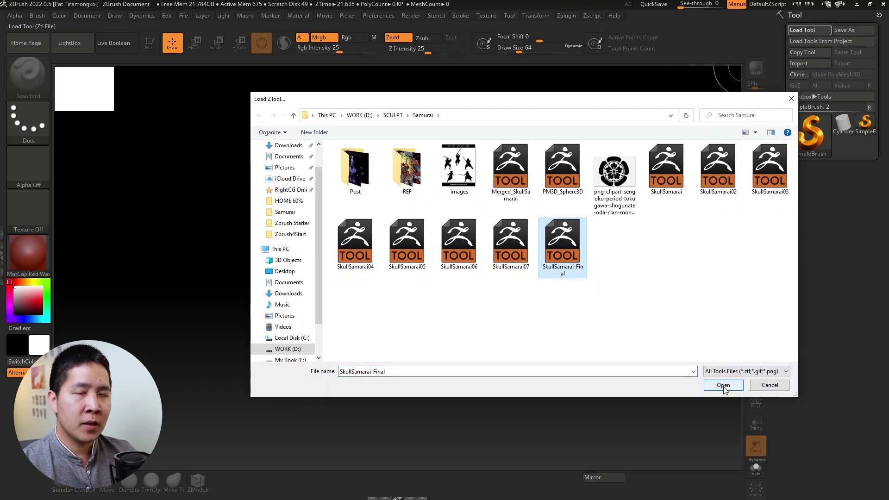
left_click(723, 386)
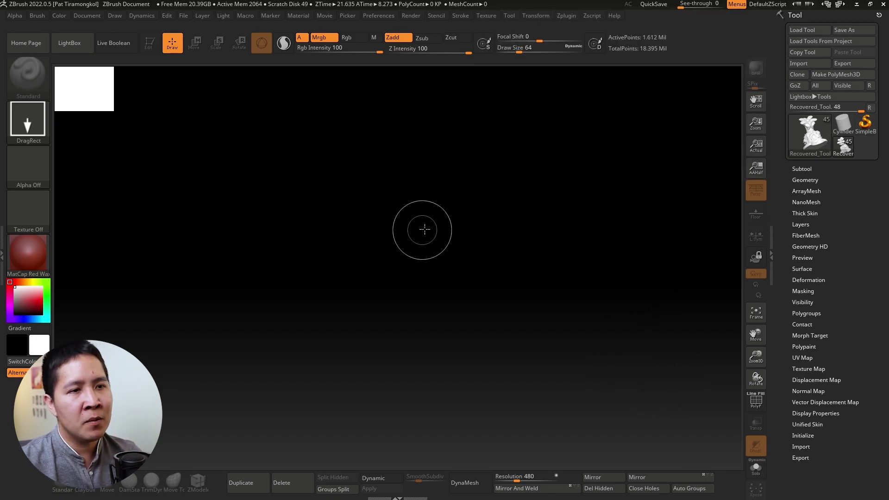
Draw the loaded bust on the canvas in Edit mode with the MatCap Gray material.
left_click_drag(424, 228, 177, 107)
key("t")
left_click(151, 49)
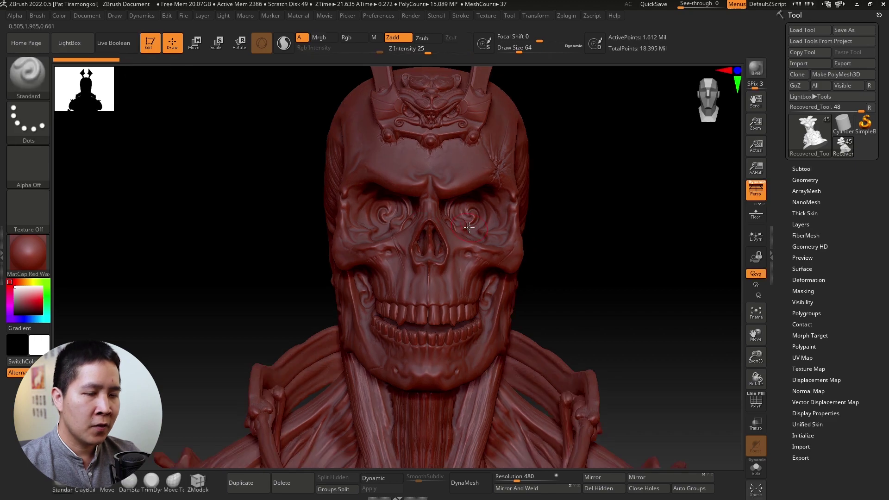
mouse_move(413, 230)
left_mouse_down("alt")
mouse_move(337, 264)
mouse_move(441, 224)
left_mouse_up("alt")
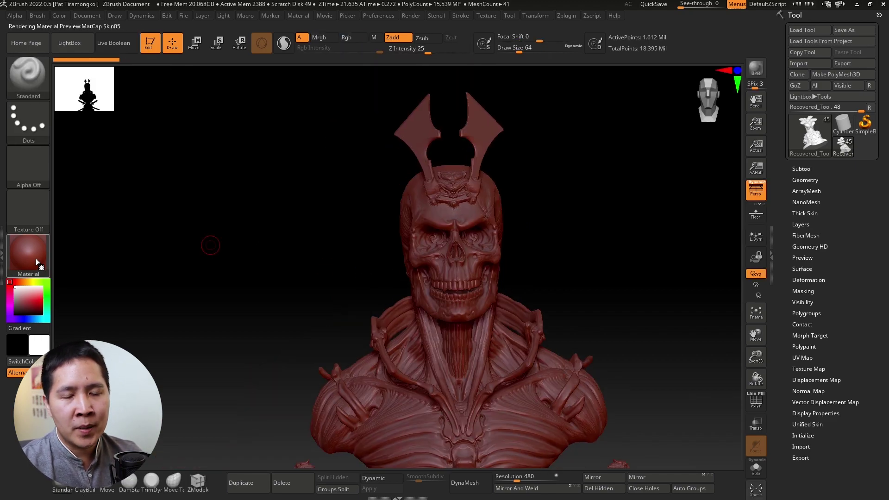
left_click(37, 263)
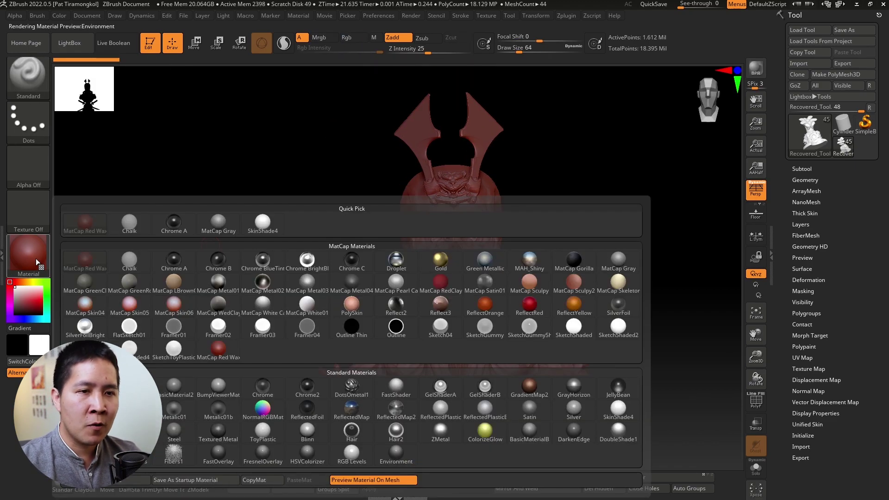
left_click(226, 227)
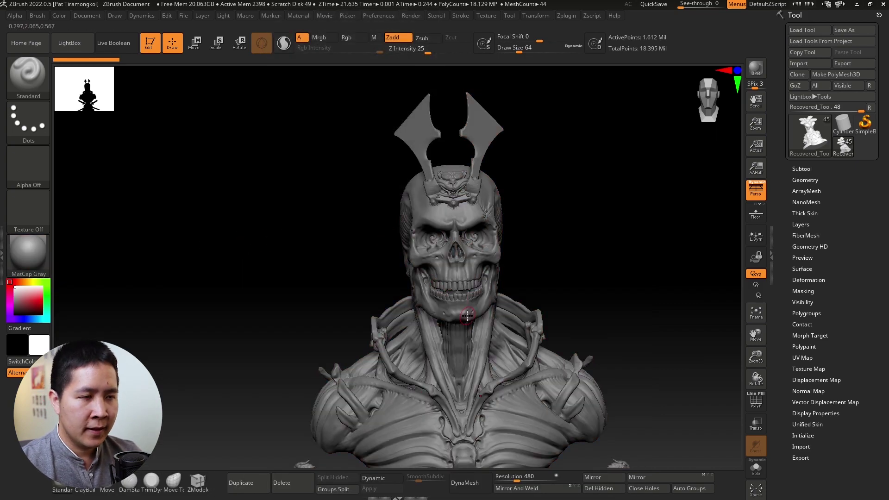
Orbit around the bust and select the crest's demon-face ornament subtool.
right_click_drag(468, 316, 481, 246, "alt")
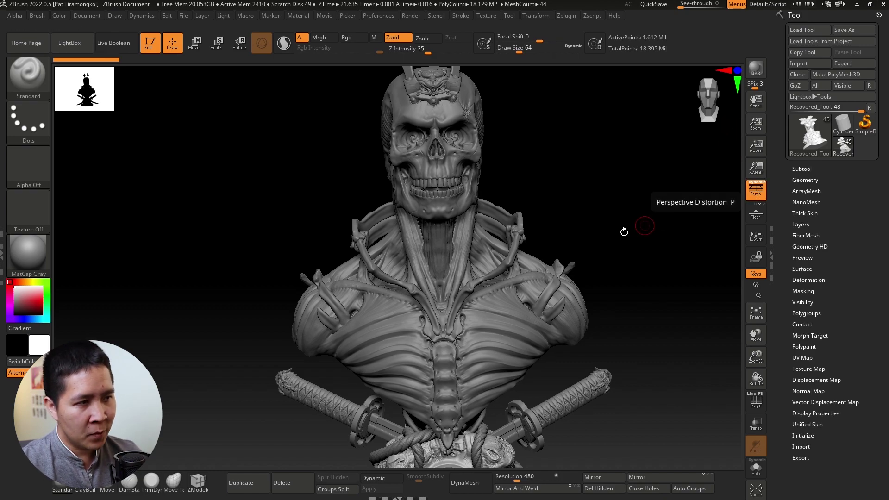
right_click_drag(588, 249, 559, 250)
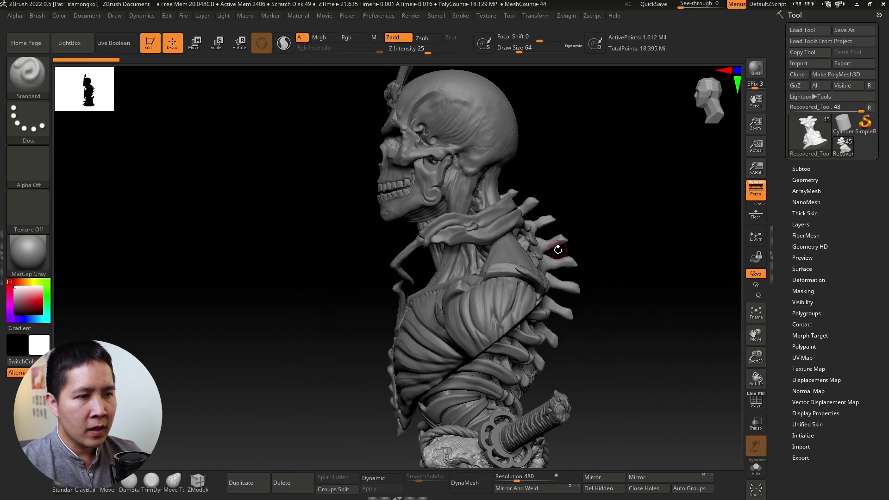
mouse_move(458, 186)
right_mouse_down()
mouse_move(445, 195)
mouse_move(521, 398)
right_mouse_up()
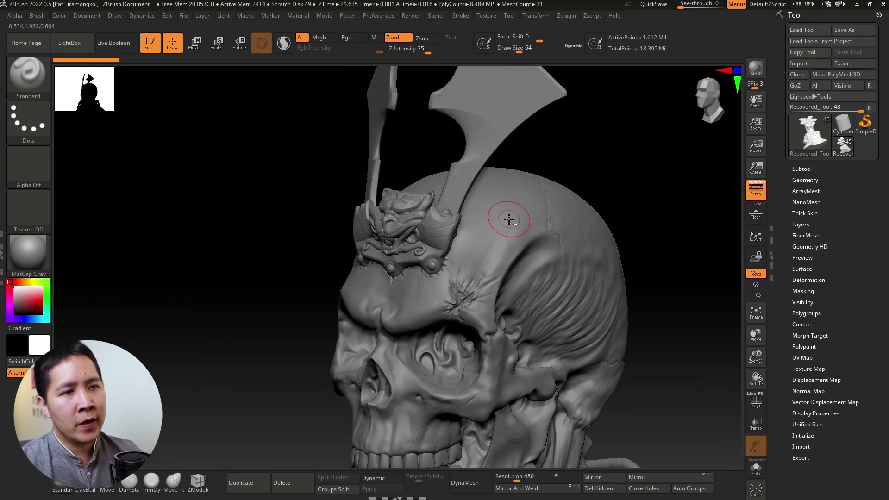
right_click_drag(508, 214, 499, 277)
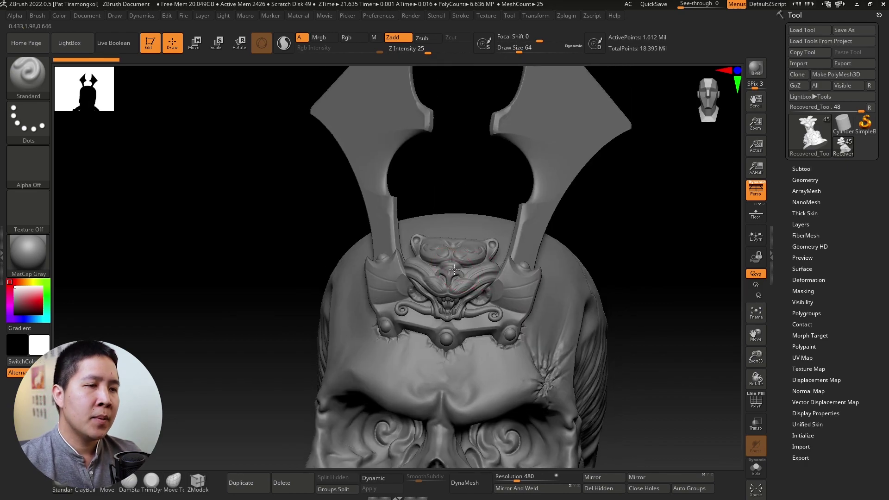
left_click(463, 285, "alt")
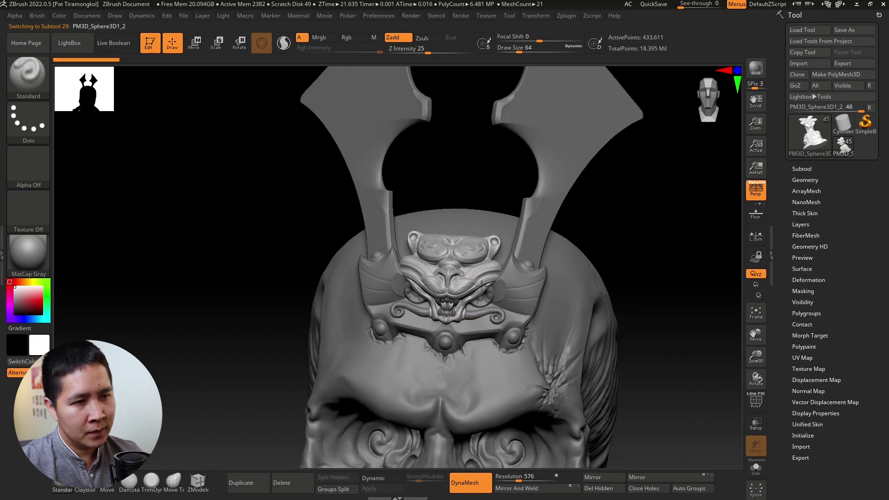
Zoom in on the demon-face ornament and inspect its polygroup wireframe.
right_click_drag(464, 285, 517, 288, "ctrl")
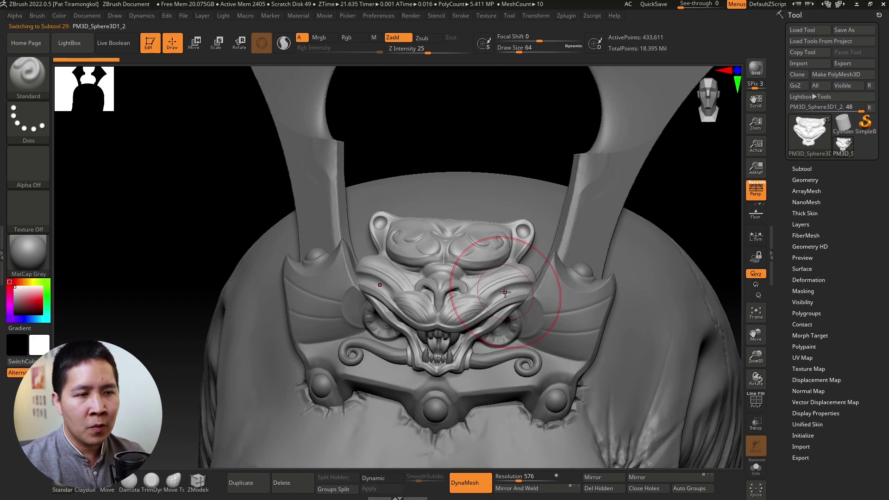
left_click(738, 402)
scroll(455, 273, "up", 2)
scroll(455, 272, "up", 3)
scroll(455, 272, "up", 2)
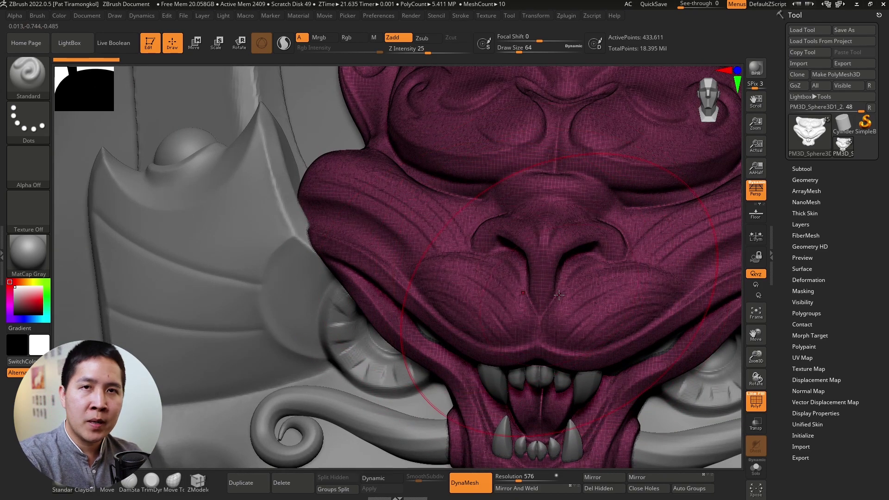
left_click(756, 401)
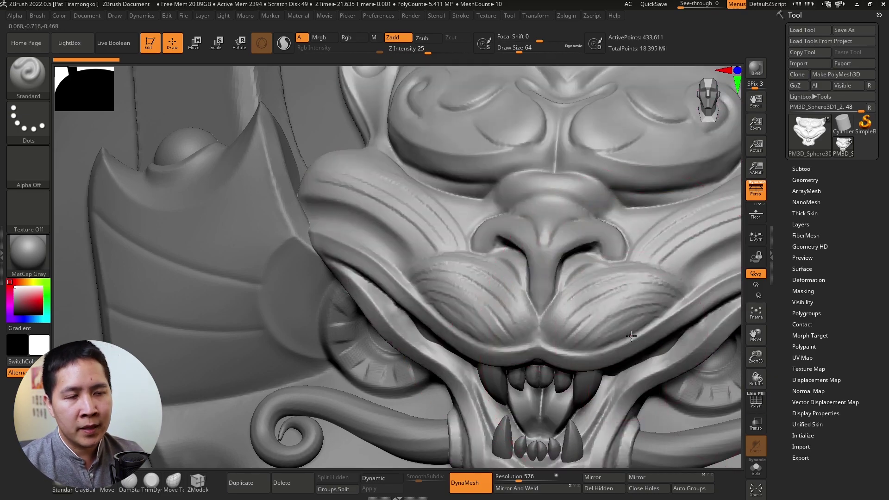
scroll(631, 335, "down", 5)
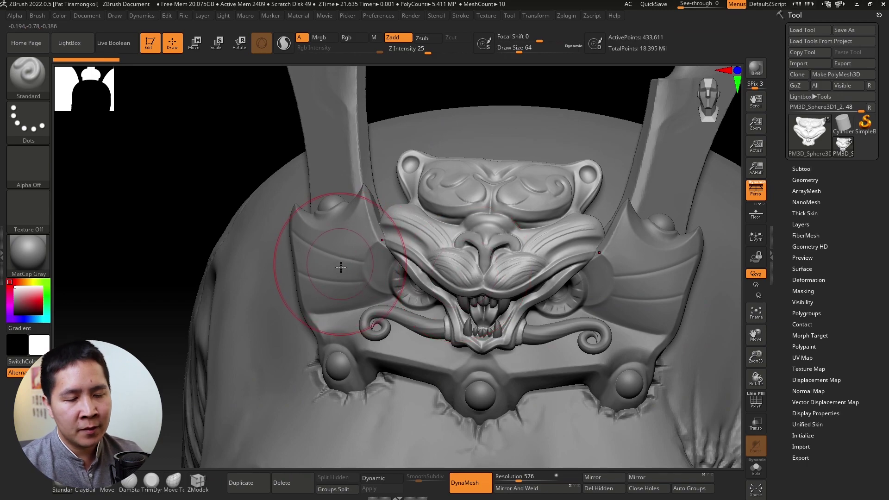
Check the face plaque's polygroups, then select the crest horns subtool PM3D_Sphere3D2.
left_click(651, 367, "alt")
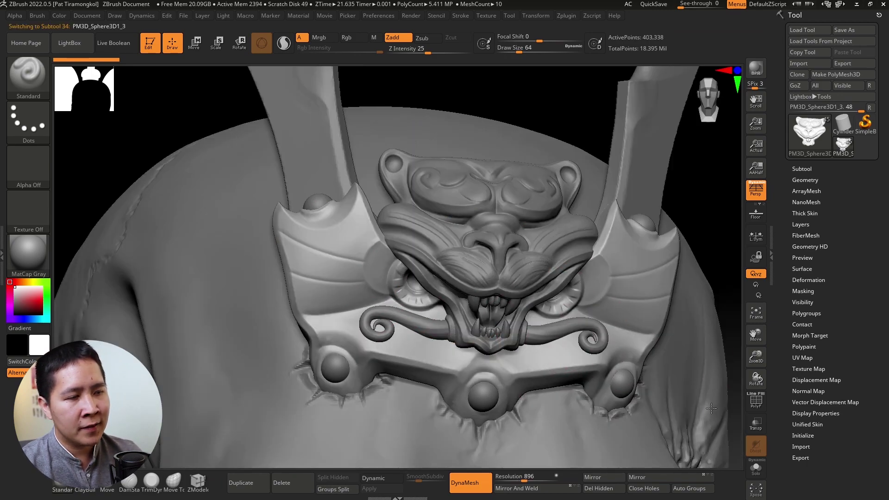
left_click(756, 402)
left_click(756, 402)
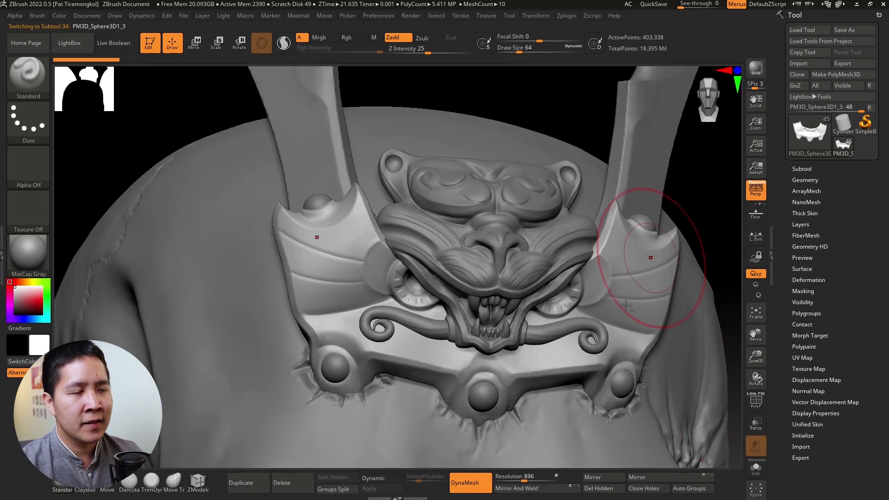
mouse_move(652, 278)
left_mouse_down()
mouse_move(621, 278)
mouse_move(611, 219)
left_mouse_up()
mouse_move(659, 270)
left_mouse_down("alt")
mouse_move(542, 262)
mouse_move(532, 301)
left_mouse_up("alt")
left_click(600, 319, "alt")
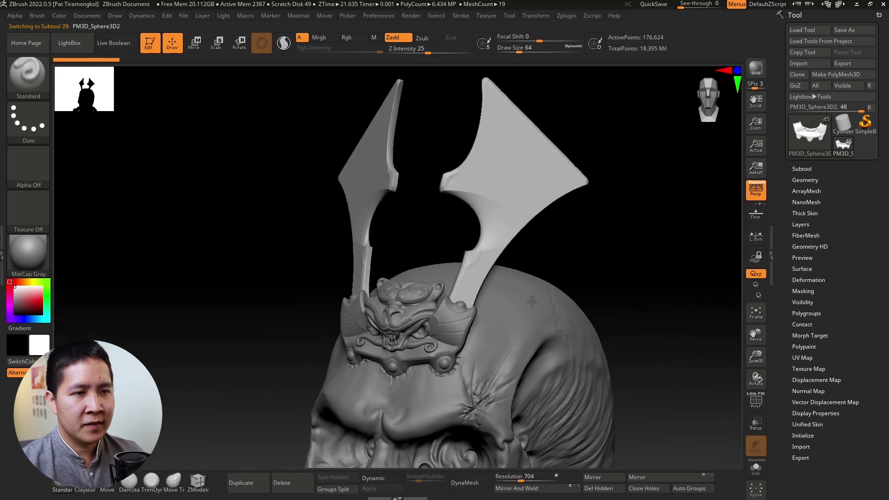
DynaMesh the crest horns and inspect their polygroups from the front.
left_click_drag(532, 250, 717, 406, "ctrl")
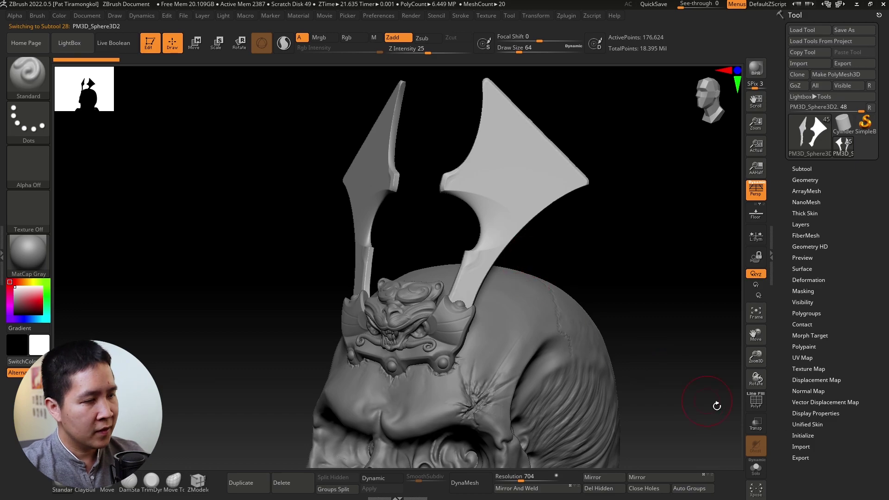
left_click(756, 401)
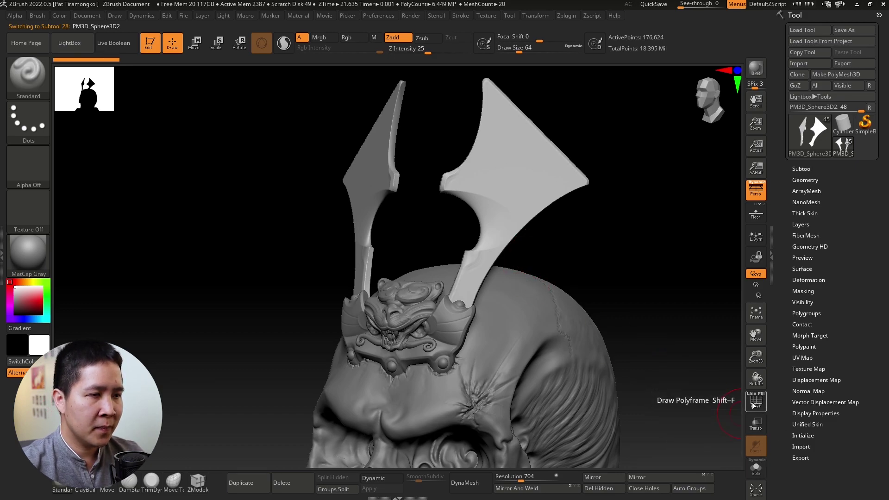
left_click_drag(532, 296, 590, 296, "alt")
left_click_drag(531, 234, 550, 287)
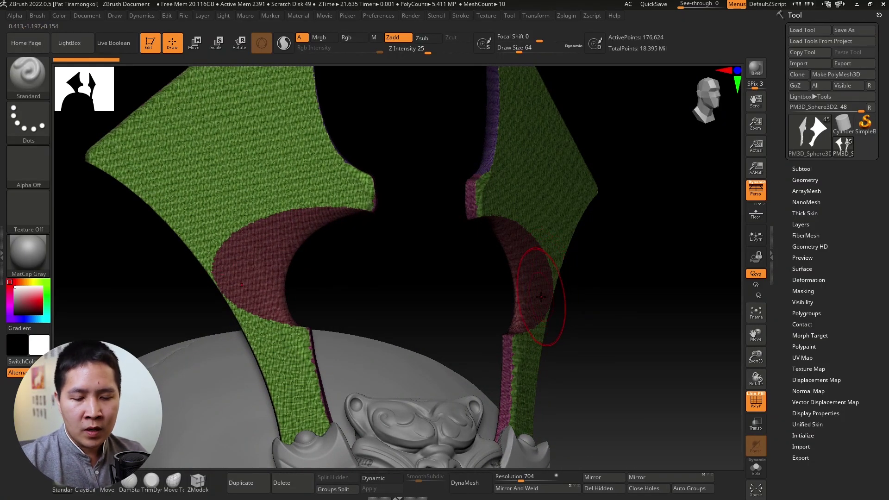
key("ctrl")
left_click(28, 76, "ctrl+shift")
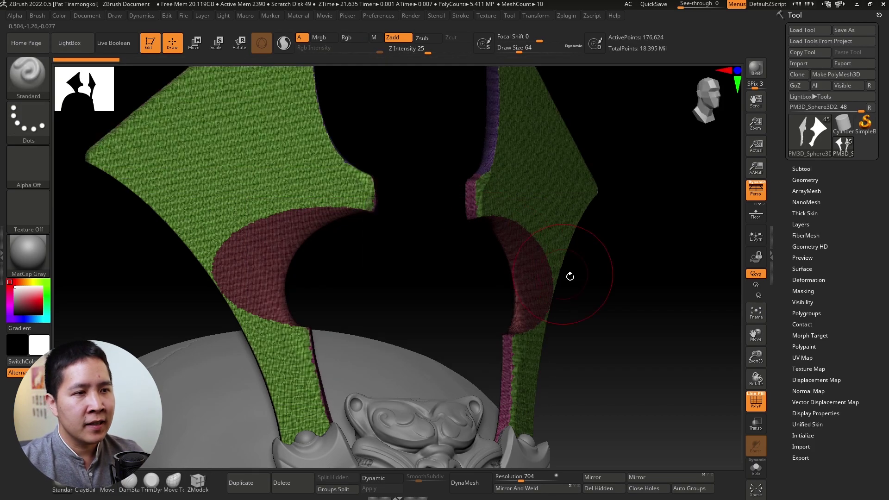
left_click_drag(572, 278, 621, 359)
left_click(756, 401)
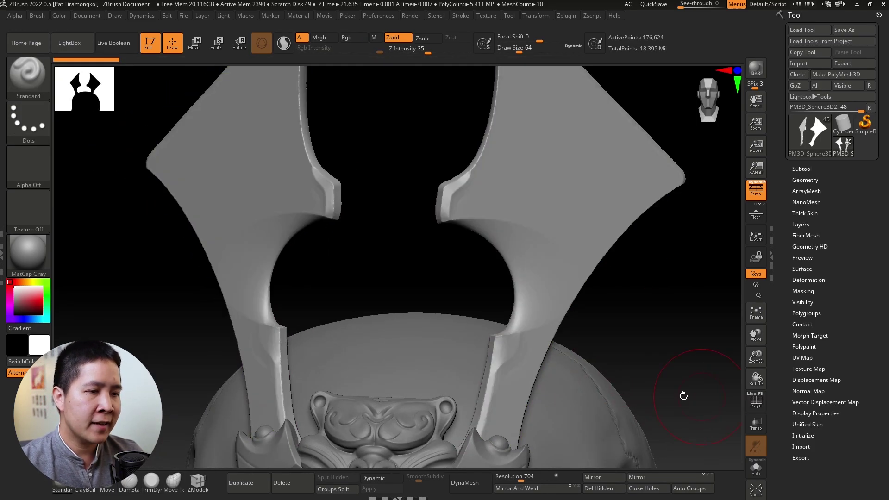
Select the SkullSamarai05 body subtool and show its polygroups on the chest.
mouse_move(596, 260)
right_mouse_down("ctrl")
mouse_move(531, 319)
mouse_move(599, 339)
mouse_move(503, 290)
mouse_move(507, 315)
mouse_move(438, 306)
right_mouse_up("ctrl")
left_click(532, 320, "alt")
right_click_drag(509, 315, 728, 360, "ctrl")
left_click(762, 406)
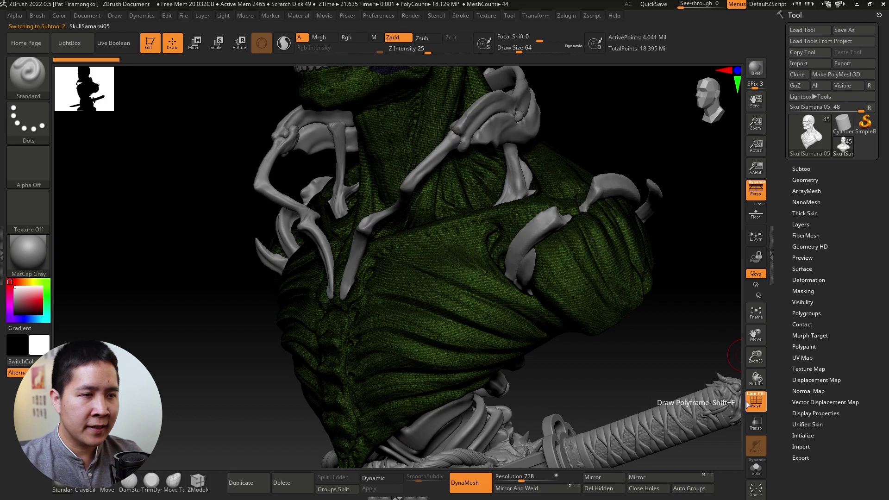
Turn off the body's polygroup display, orbit the skull, and bring up the brush library.
left_click(759, 406)
mouse_move(555, 278)
right_mouse_down("ctrl")
mouse_move(494, 216)
mouse_move(500, 273)
mouse_move(462, 299)
mouse_move(484, 297)
right_mouse_up("ctrl")
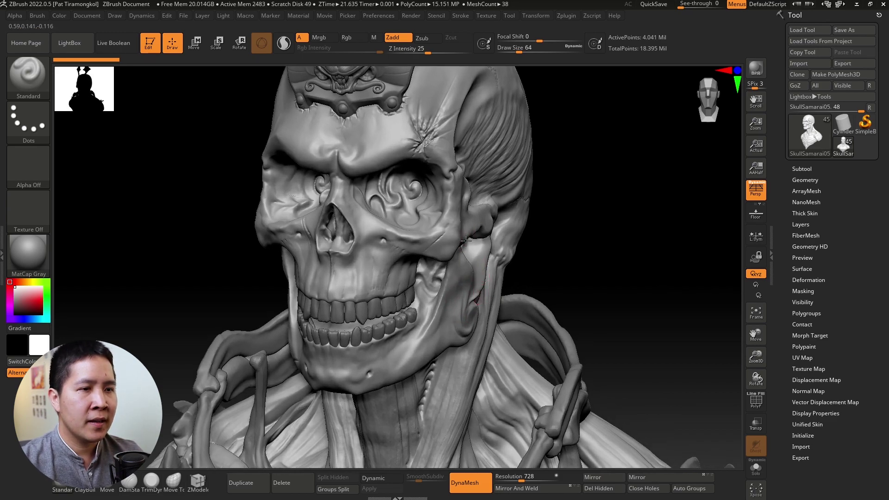
mouse_move(465, 241)
right_mouse_down()
mouse_move(473, 264)
mouse_move(446, 245)
right_mouse_up()
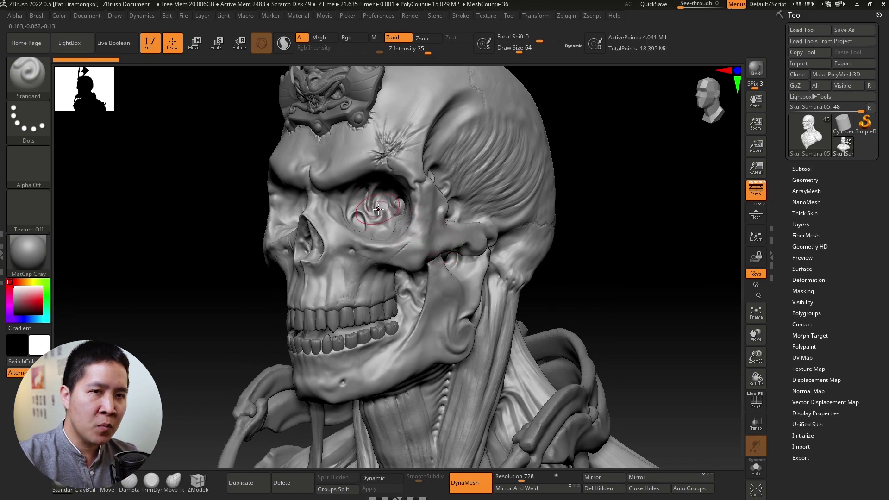
left_click(13, 79)
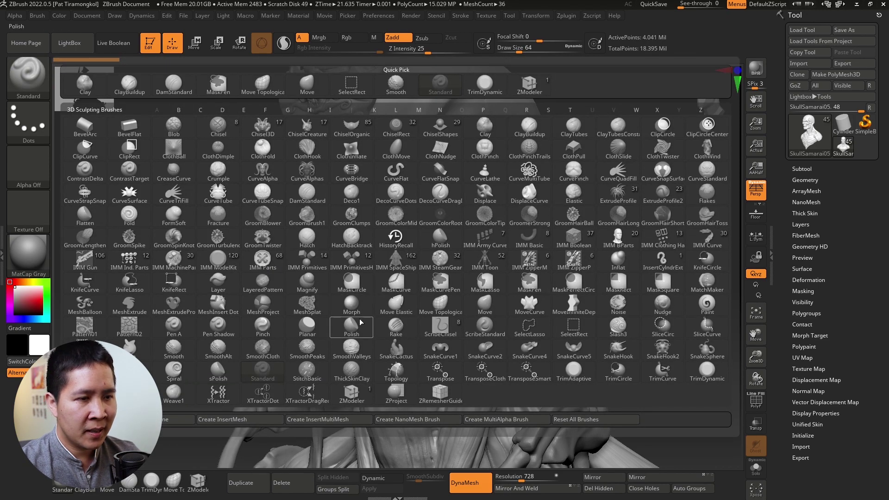
Test a Spiral brush curl at the skull's temple, undo it, and reframe the bust.
left_click(164, 378)
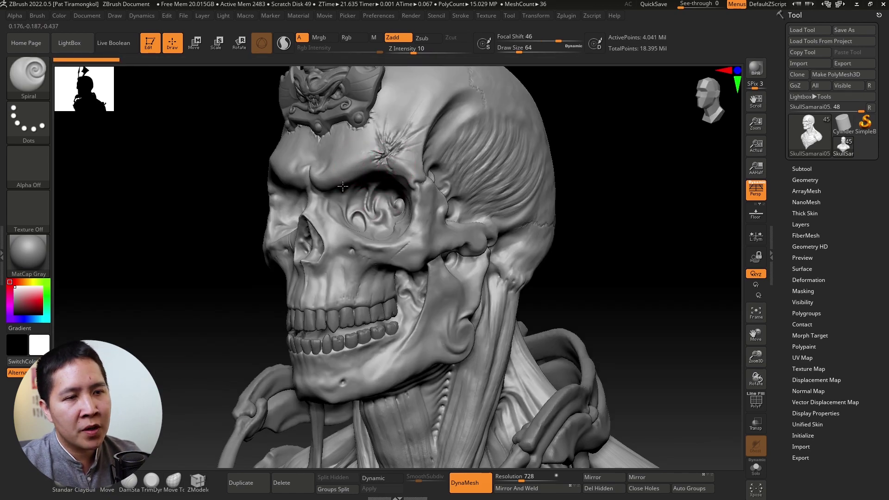
right_click_drag(357, 162, 512, 275, "alt")
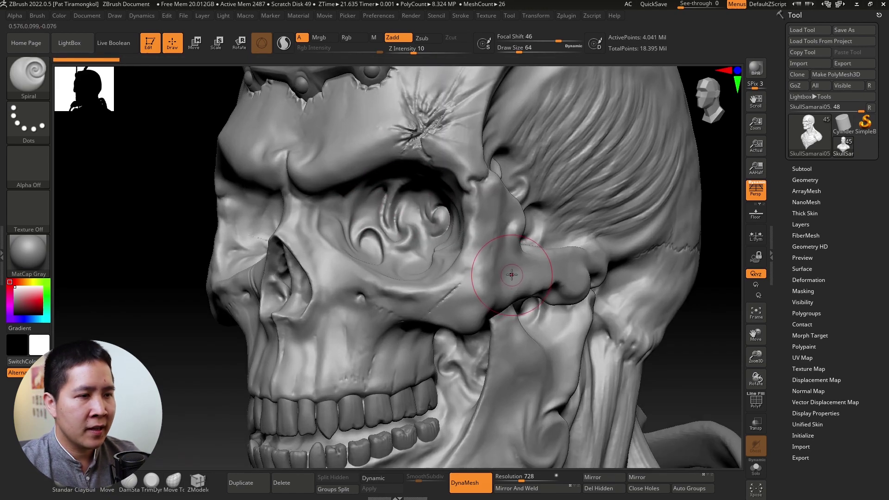
left_click_drag(512, 275, 514, 273)
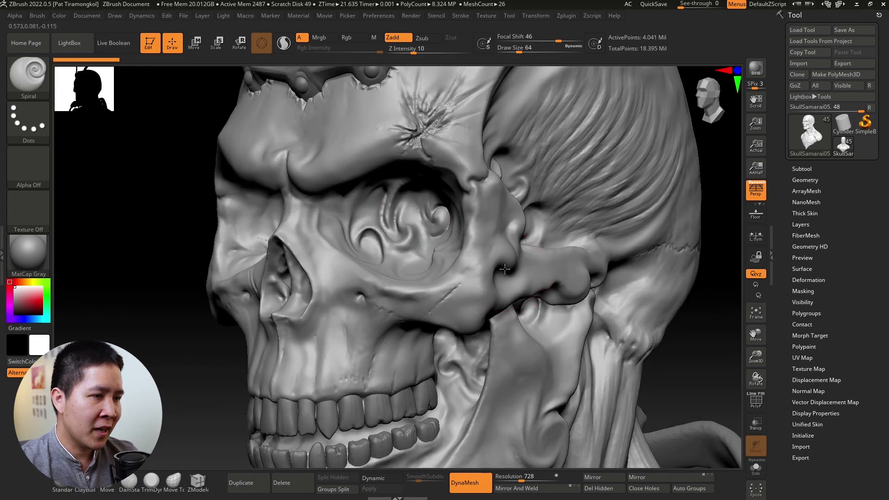
right_click_drag(514, 274, 514, 274, "alt")
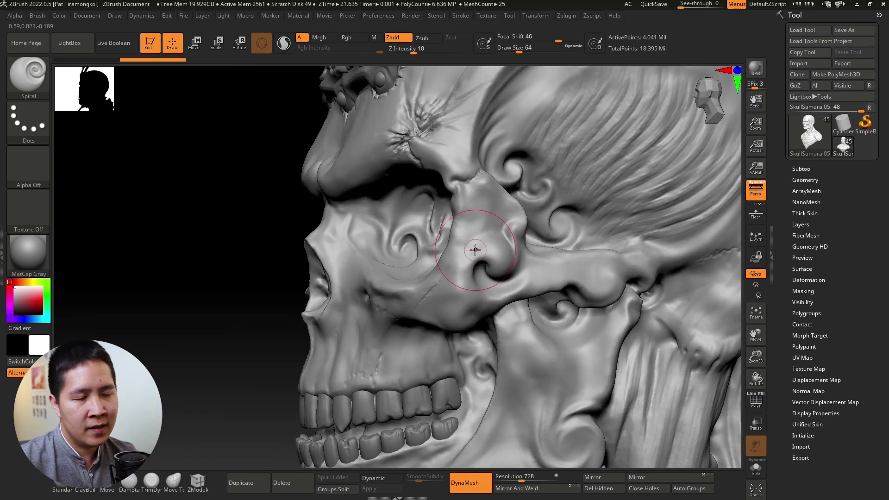
key("ctrl+z")
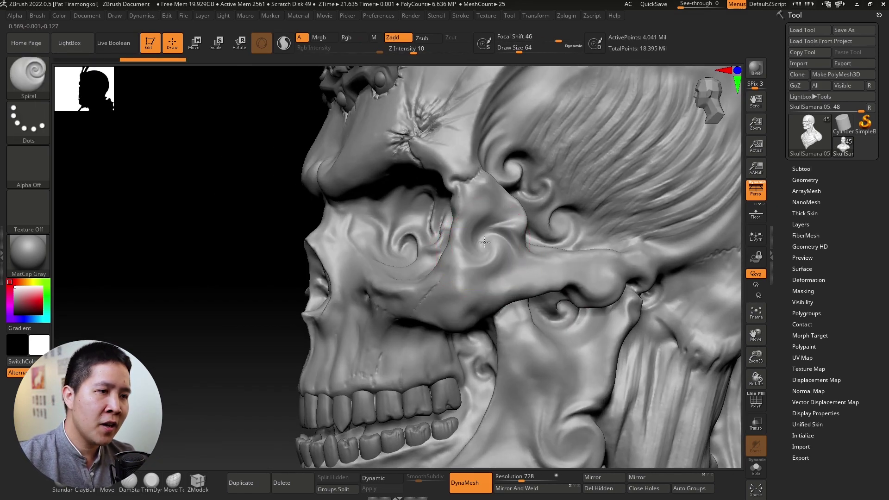
key("ctrl")
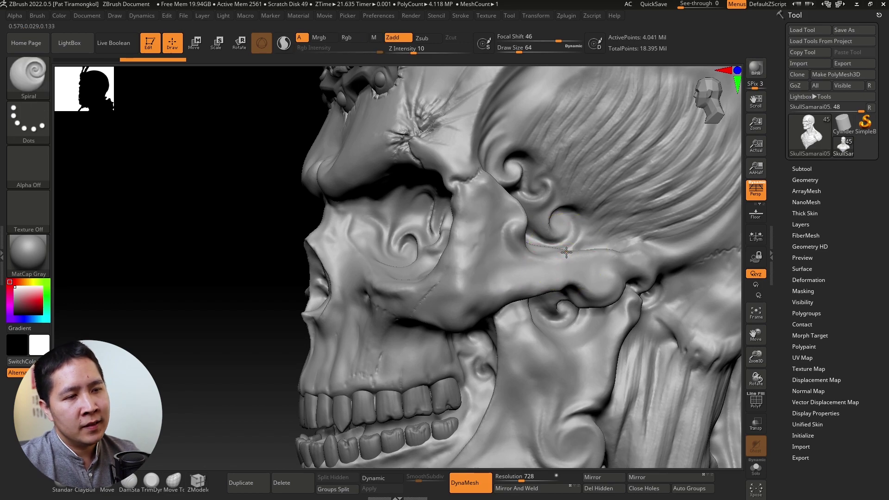
right_click_drag(566, 253, 499, 258)
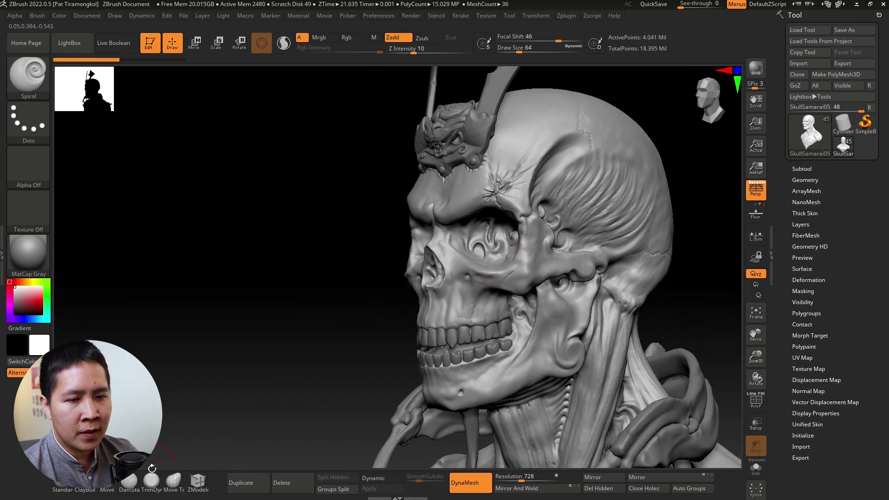
mouse_move(397, 324)
left_mouse_down()
mouse_move(413, 321)
mouse_move(420, 305)
left_mouse_up()
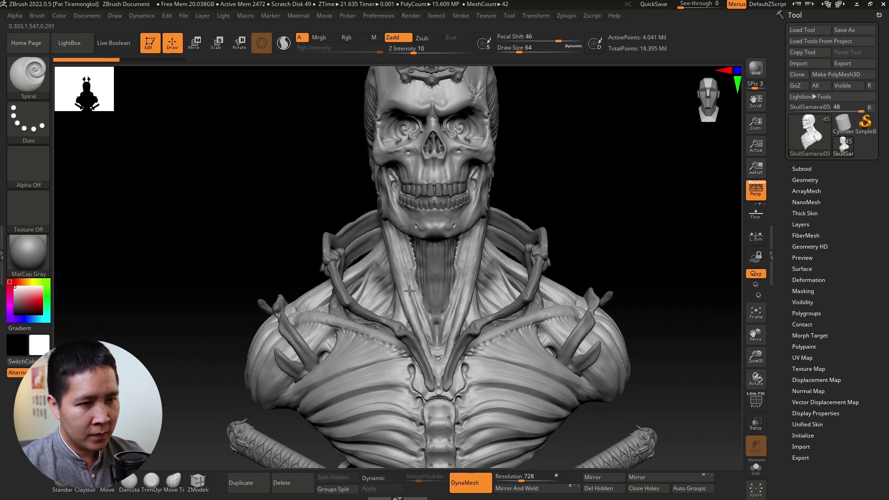
right_click_drag(472, 401, 433, 383)
Select the neck strap subtool PM3D_Sphere3D1_9, frame it, and orbit around neck and clavicle.
left_click(433, 383, "alt")
key("f")
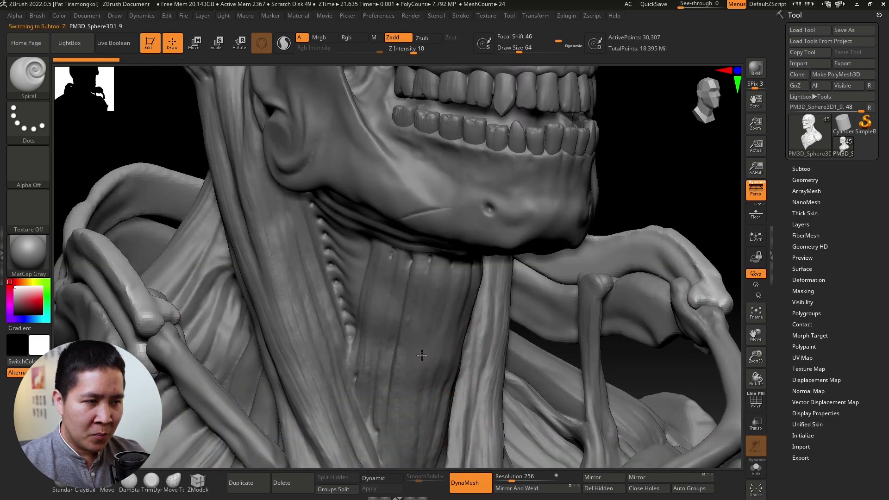
right_click_drag(463, 358, 410, 355)
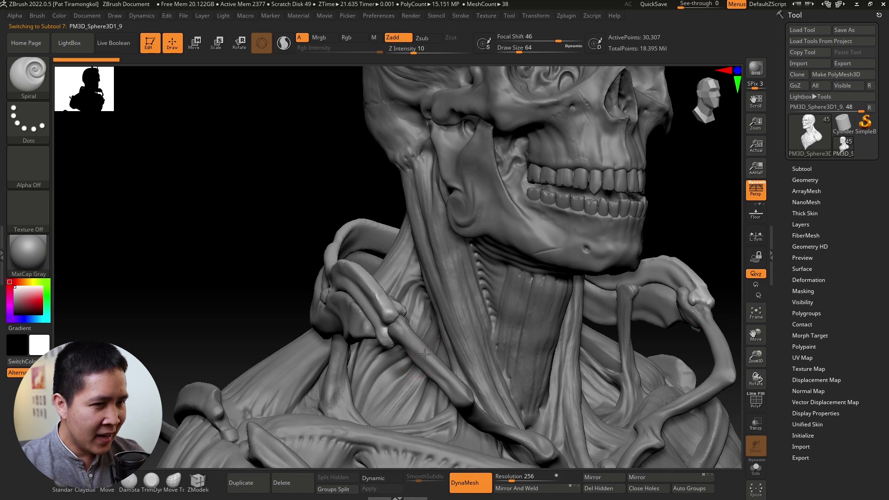
right_click_drag(425, 354, 438, 360)
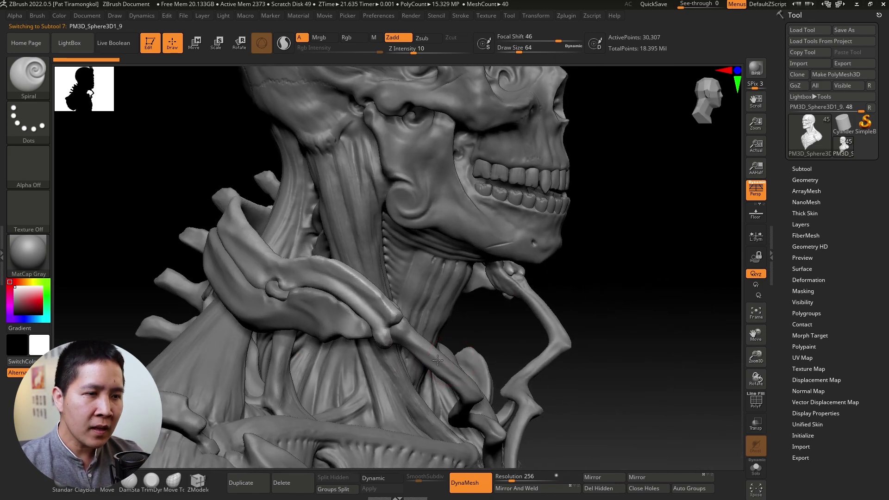
right_click_drag(438, 360, 437, 360)
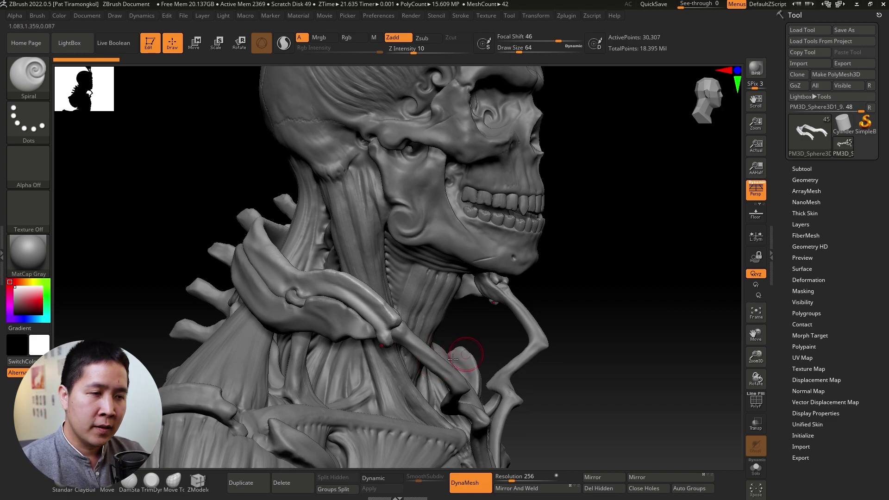
mouse_move(453, 359)
right_mouse_down()
mouse_move(407, 369)
mouse_move(419, 369)
right_mouse_up()
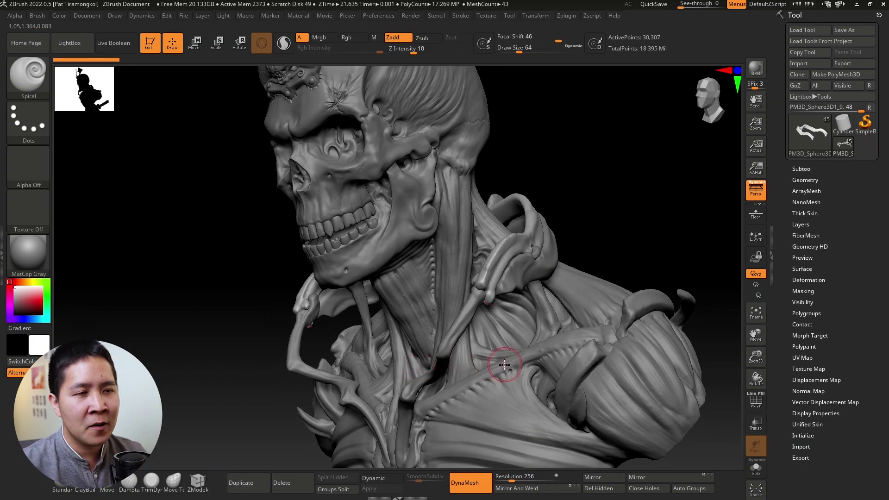
mouse_move(512, 363)
right_mouse_down("alt")
mouse_move(471, 299)
mouse_move(467, 307)
mouse_move(568, 338)
mouse_move(484, 250)
mouse_move(476, 270)
mouse_move(437, 253)
mouse_move(443, 258)
right_mouse_up("alt")
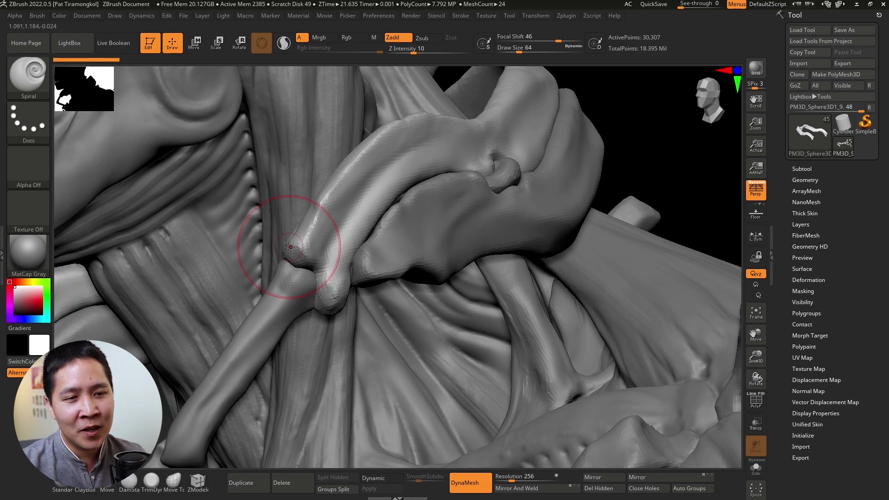
mouse_move(315, 273)
right_mouse_down()
mouse_move(323, 265)
mouse_move(318, 280)
mouse_move(278, 277)
mouse_move(327, 327)
mouse_move(310, 345)
mouse_move(324, 334)
mouse_move(361, 355)
mouse_move(337, 373)
mouse_move(385, 263)
mouse_move(374, 304)
mouse_move(381, 320)
right_mouse_up()
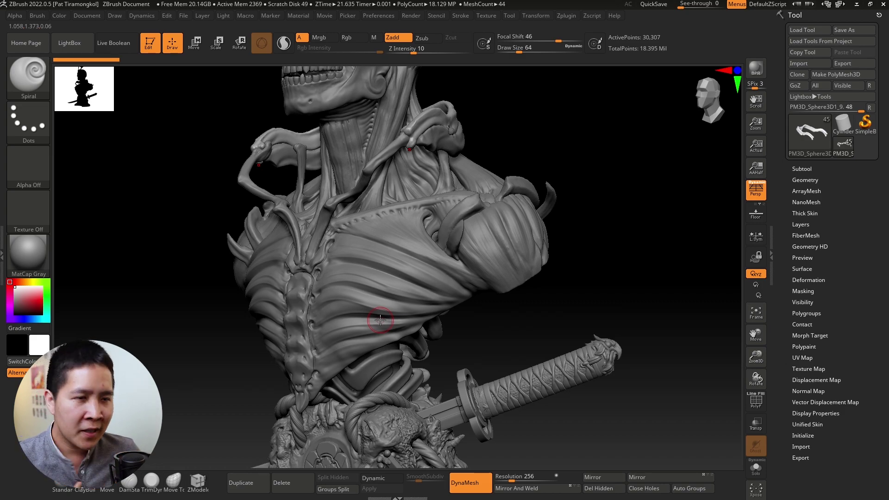
Rotate to the back view and smooth the top of the spine ridge.
right_click_drag(381, 320, 417, 279)
mouse_move(407, 347)
right_mouse_down()
mouse_move(425, 185)
mouse_move(407, 238)
right_mouse_up()
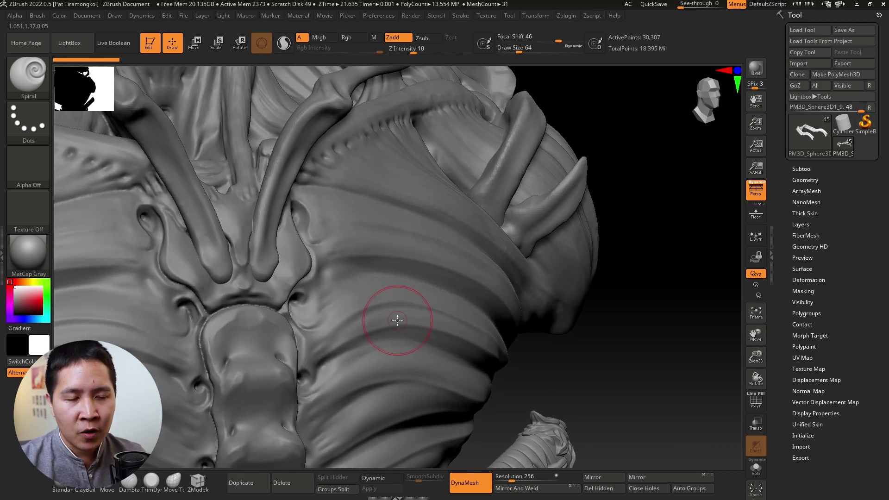
mouse_move(354, 342)
right_mouse_down()
mouse_move(325, 340)
mouse_move(338, 318)
mouse_move(307, 258)
mouse_move(343, 324)
right_mouse_up()
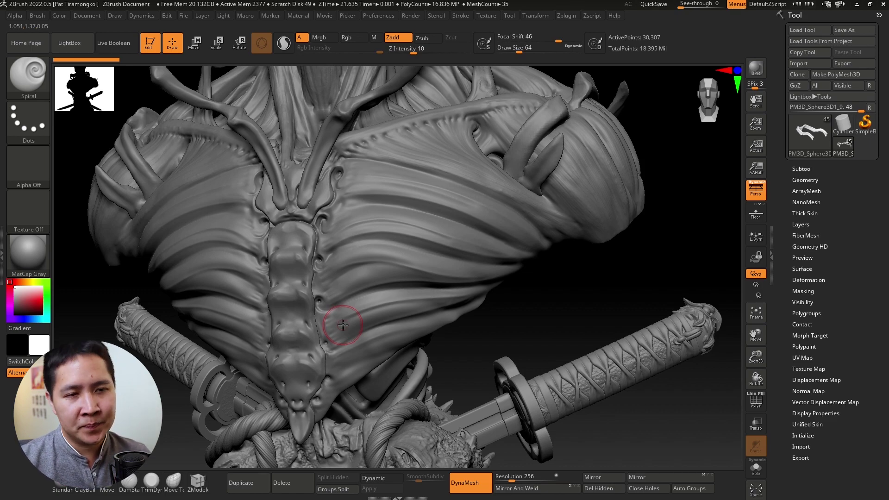
mouse_move(317, 254)
right_mouse_down()
mouse_move(326, 250)
mouse_move(327, 201)
right_mouse_up()
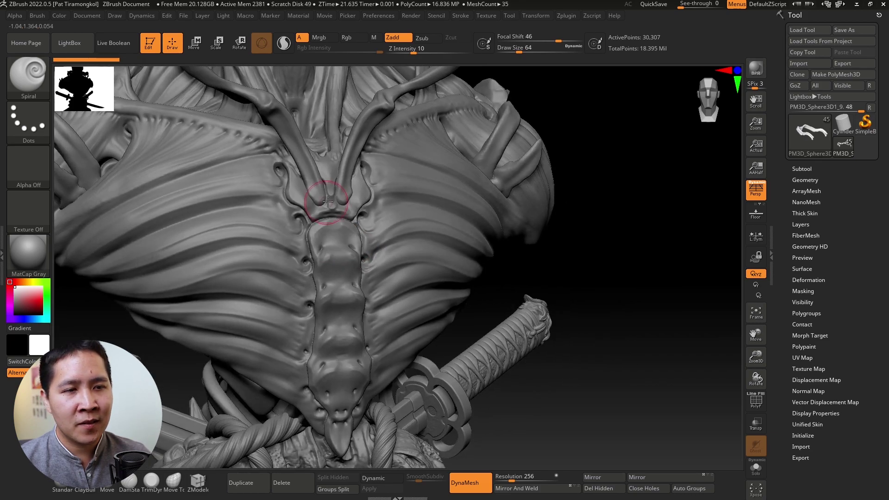
left_click_drag(338, 235, 337, 222)
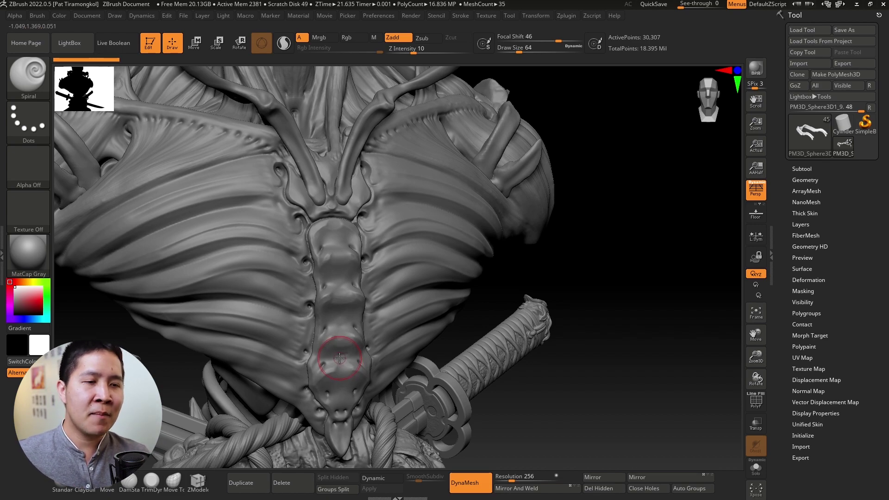
mouse_move(327, 373)
right_mouse_down()
mouse_move(378, 318)
mouse_move(420, 330)
right_mouse_up()
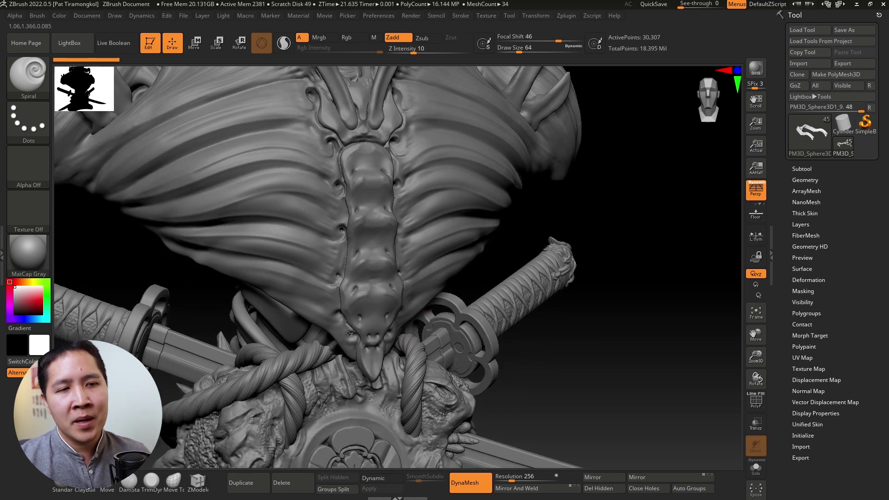
Frame the bust and close in on the chest, swords and waist rope.
key("f")
mouse_move(348, 332)
right_mouse_down()
mouse_move(379, 289)
mouse_move(419, 284)
mouse_move(408, 396)
mouse_move(416, 313)
right_mouse_up()
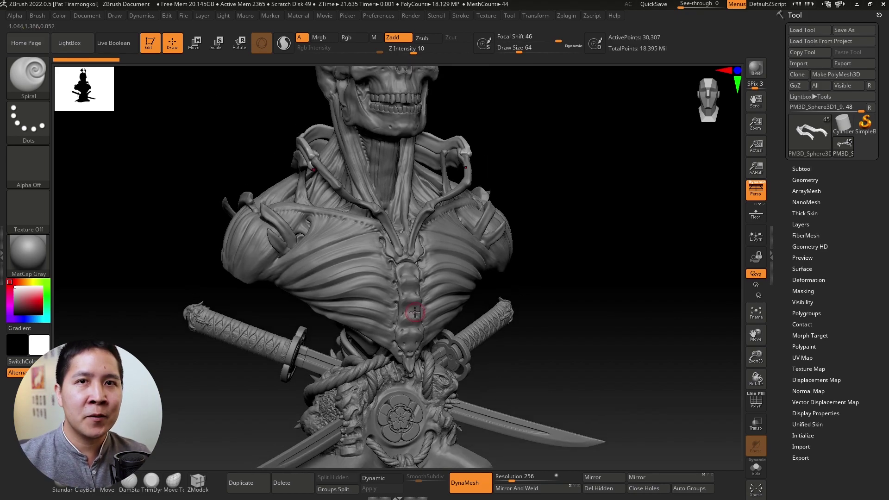
mouse_move(407, 356)
right_mouse_down()
mouse_move(452, 313)
mouse_move(434, 338)
right_mouse_up()
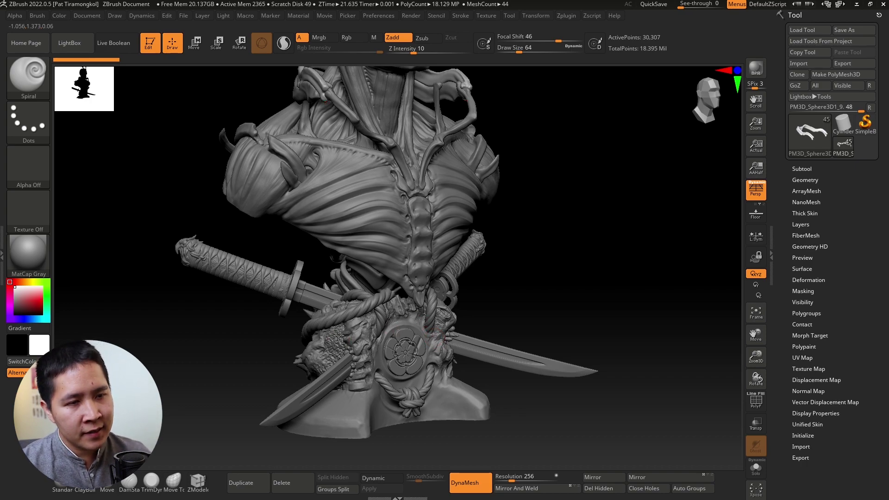
mouse_move(337, 335)
right_mouse_down("alt")
mouse_move(397, 369)
mouse_move(362, 321)
mouse_move(68, 143)
right_mouse_up("alt")
Activate Recovered_Tool1_1 and orbit for a side-on sword view with the chest crest forward.
left_click(363, 321, "alt")
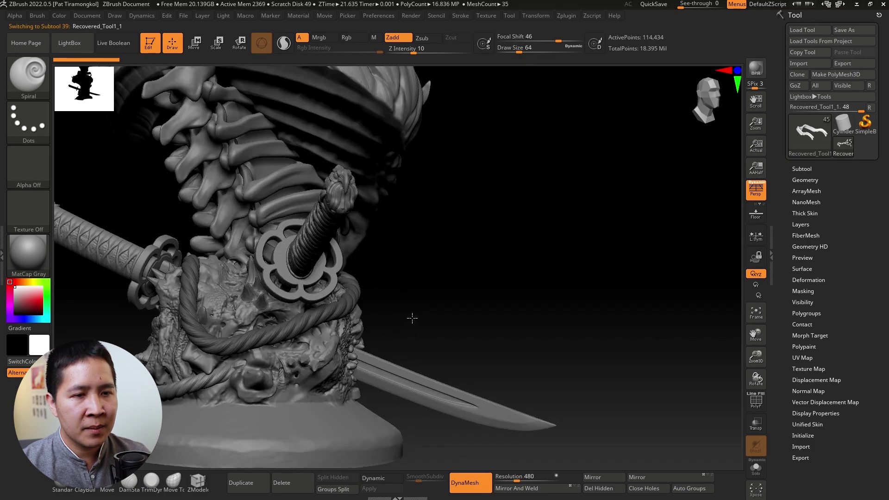
left_click(37, 86)
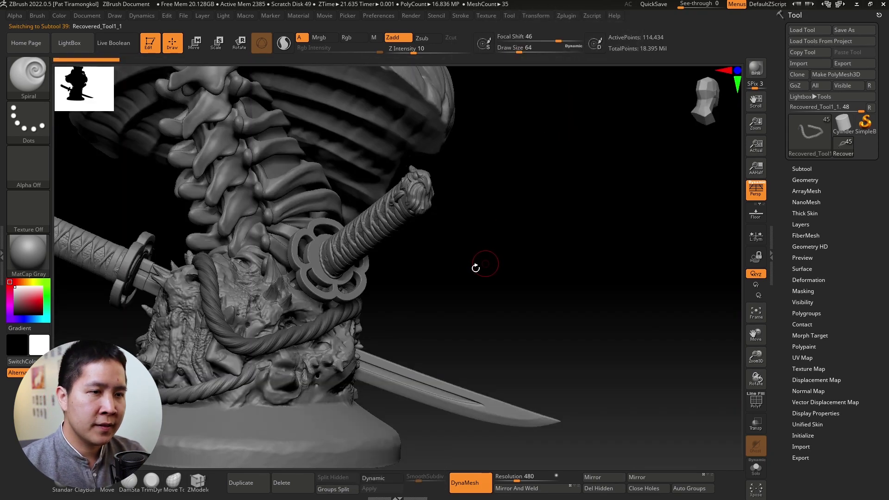
left_click_drag(453, 271, 365, 242)
scroll(380, 242, "up", 2)
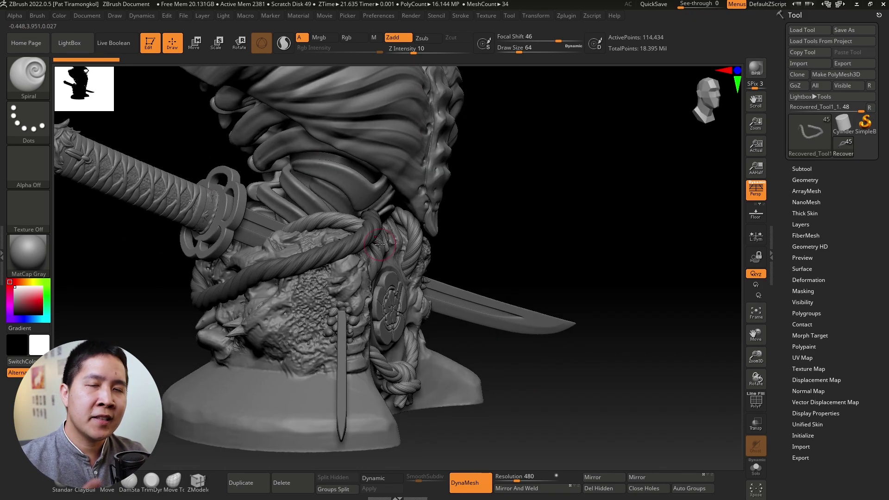
left_click_drag(395, 263, 364, 275)
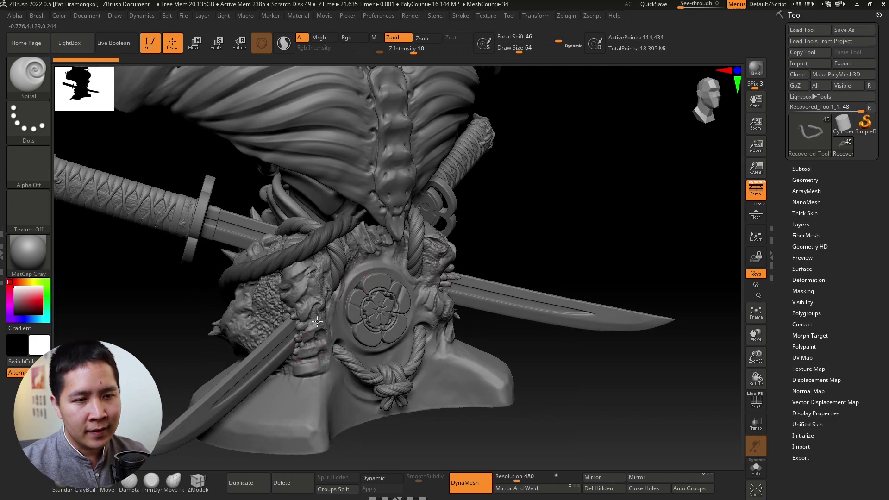
Select the rocky base piece and orbit to inspect the left side of the base.
left_click_drag(317, 321, 311, 260)
left_click(312, 260, "alt")
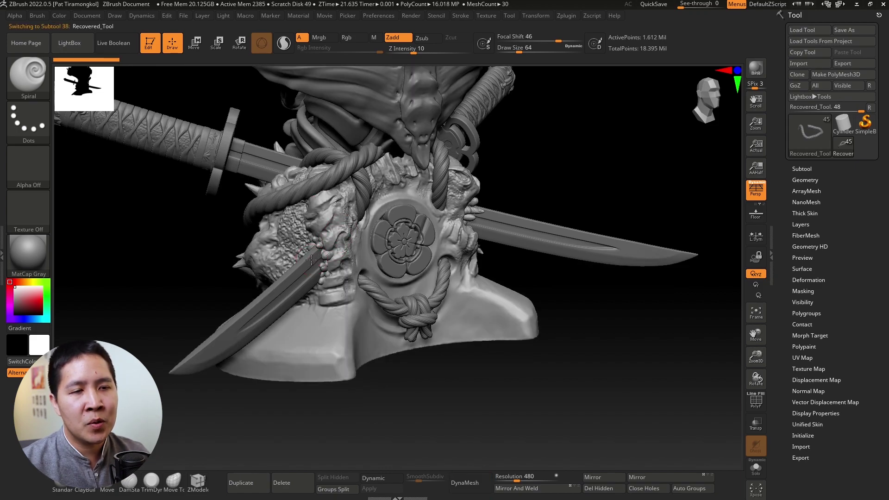
scroll(327, 264, "up", 2)
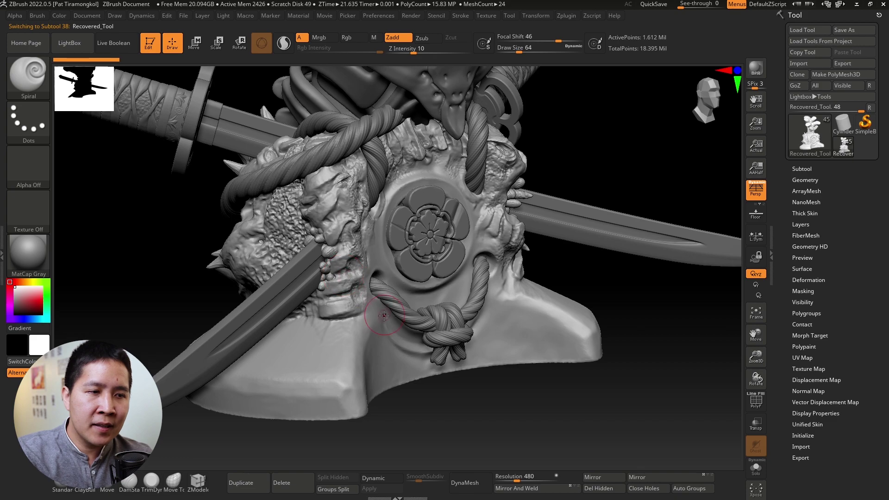
left_click_drag(384, 315, 389, 330)
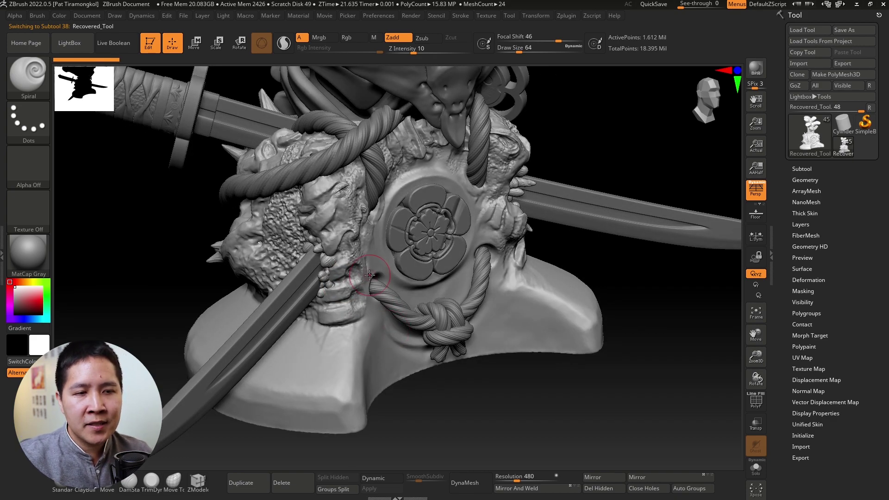
left_click_drag(346, 253, 99, 189)
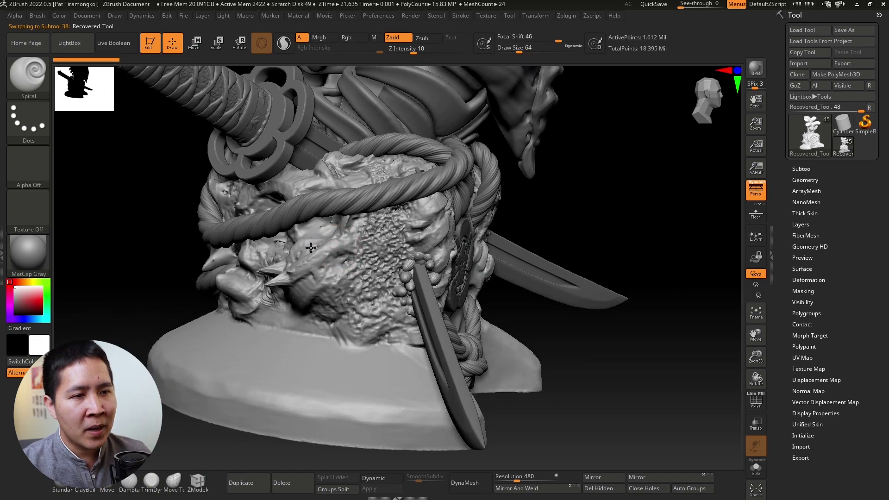
Stipple Alpha 07 dot texture over the rock beside the rope, then orbit to check it.
left_click(28, 167)
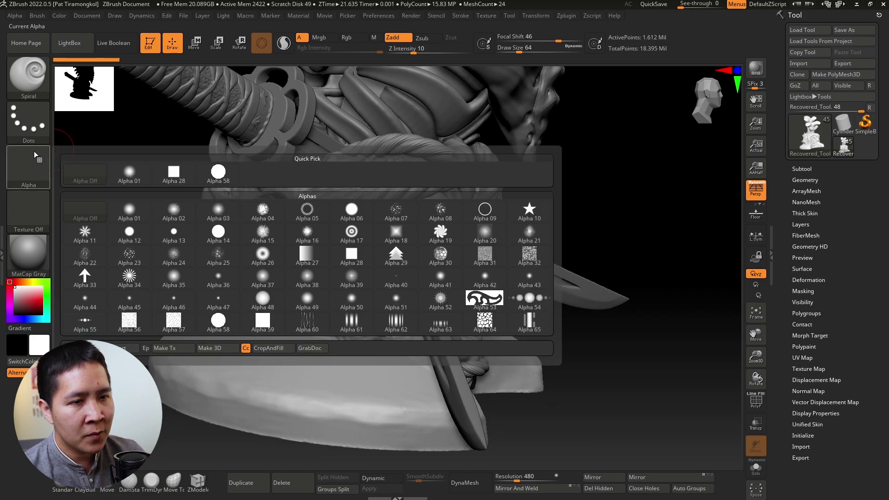
left_click(397, 215)
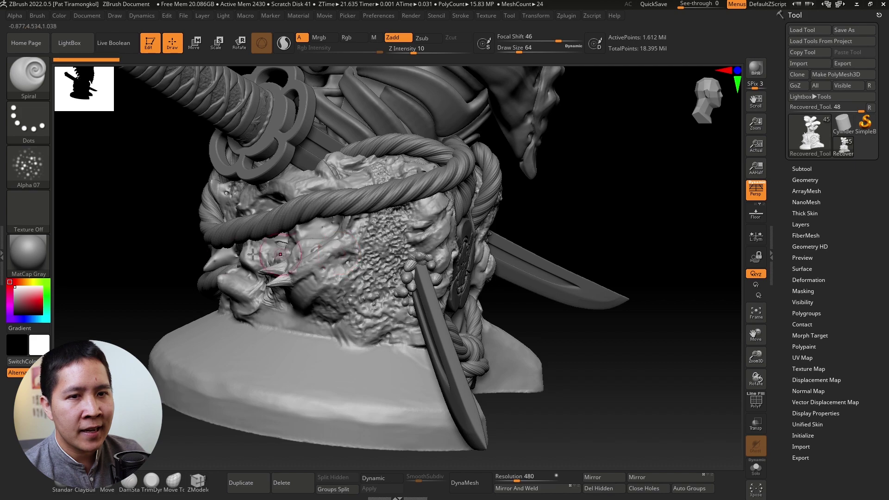
left_click_drag(347, 284, 359, 260)
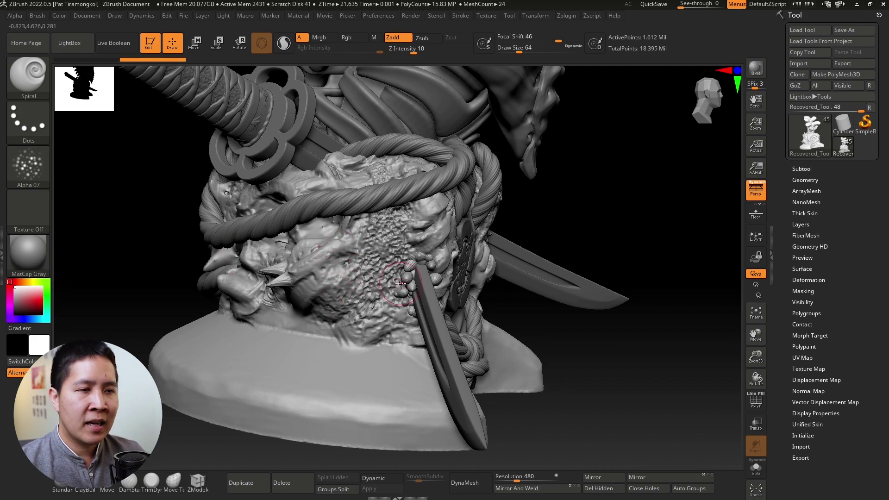
mouse_move(352, 278)
right_mouse_down()
mouse_move(344, 267)
mouse_move(373, 289)
mouse_move(302, 287)
right_mouse_up()
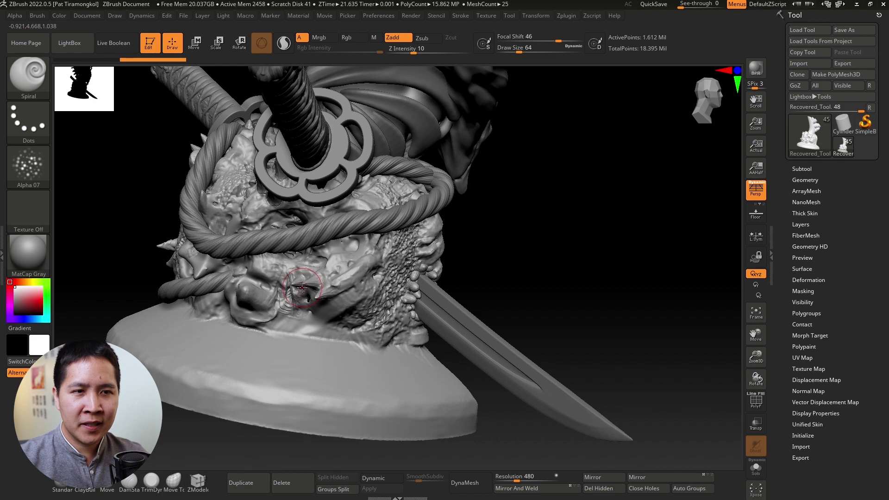
right_click_drag(344, 307, 349, 306)
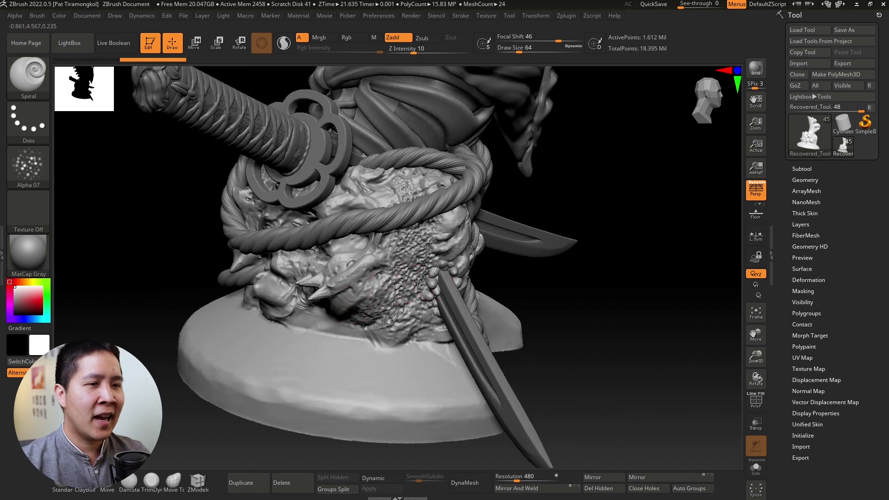
mouse_move(418, 281)
right_mouse_down()
mouse_move(411, 295)
mouse_move(453, 306)
mouse_move(353, 245)
mouse_move(396, 320)
mouse_move(382, 310)
mouse_move(460, 329)
mouse_move(416, 325)
mouse_move(423, 332)
right_mouse_up()
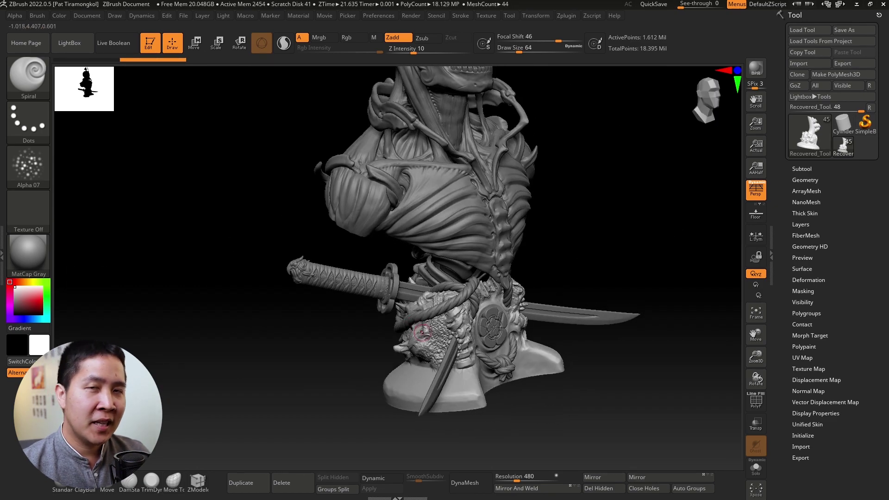
Solo the katana (mesh2) and inspect its blade up close with PolyF wireframe on.
left_click(406, 287, "alt")
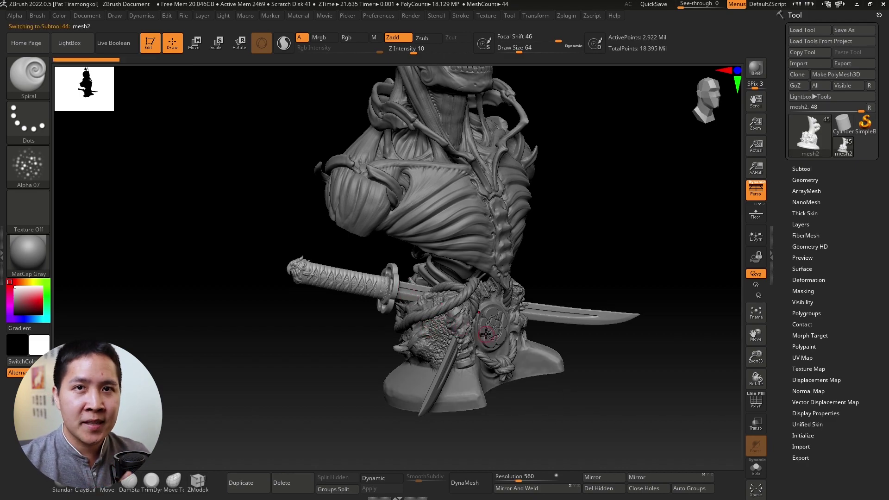
left_click(755, 468)
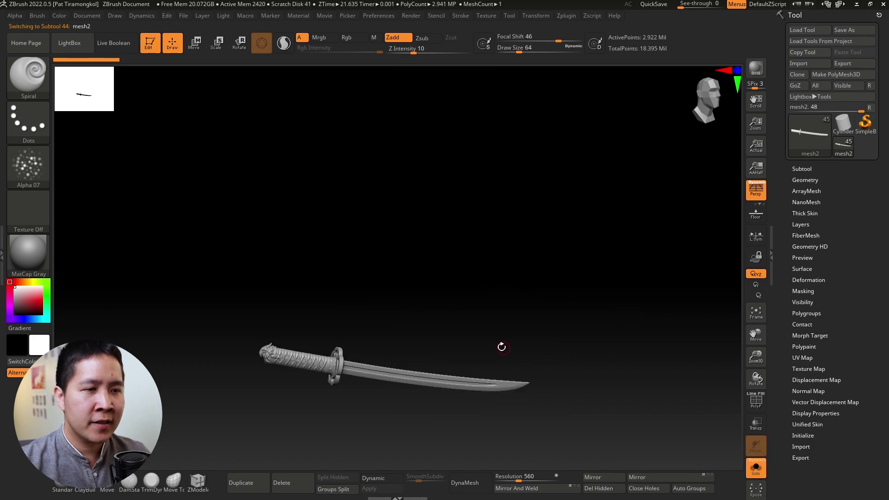
mouse_move(547, 360)
left_mouse_down()
mouse_move(417, 301)
mouse_move(458, 300)
left_mouse_up()
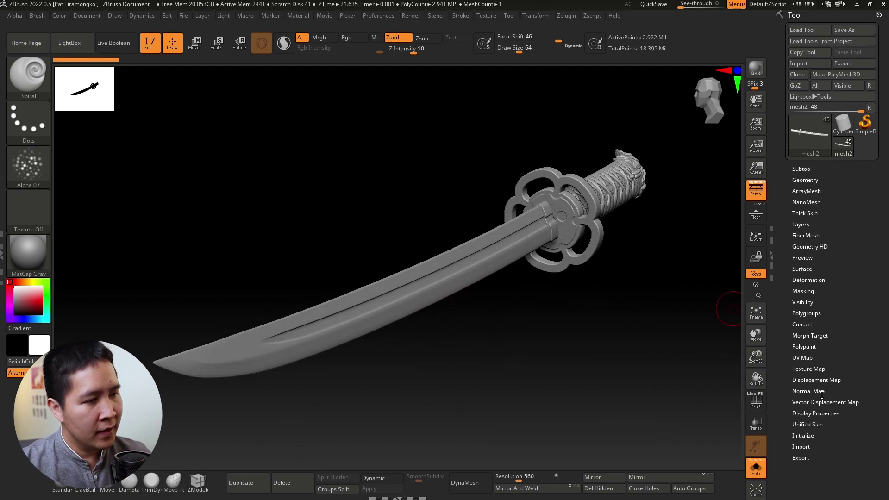
left_click(756, 401)
mouse_move(548, 298)
left_mouse_down()
mouse_move(451, 302)
mouse_move(595, 274)
left_mouse_up()
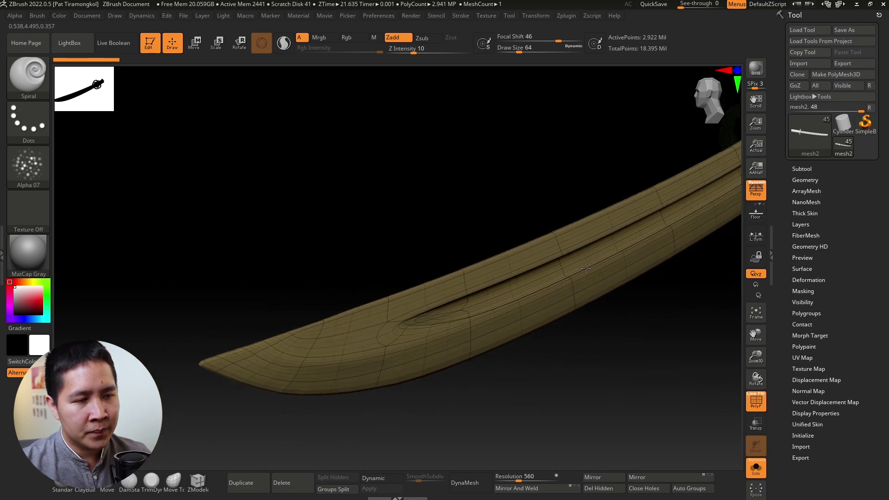
left_click_drag(595, 274, 597, 298)
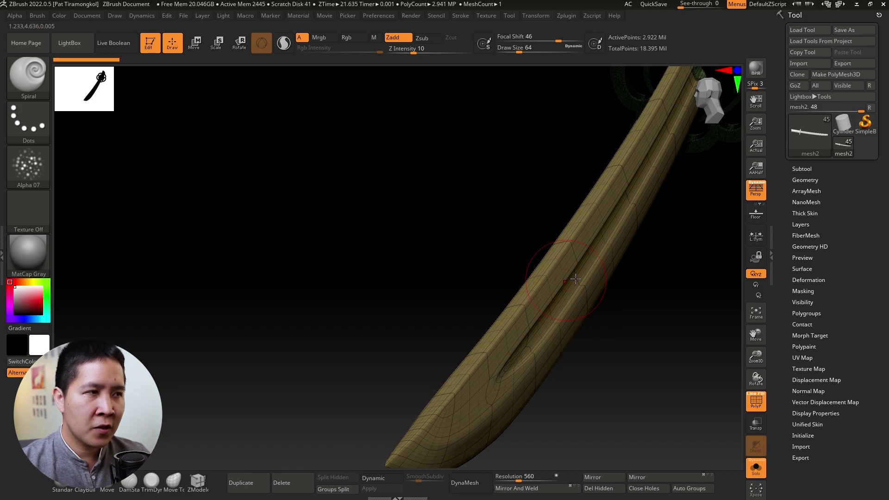
left_click_drag(538, 262, 523, 306)
left_click_drag(515, 303, 515, 304)
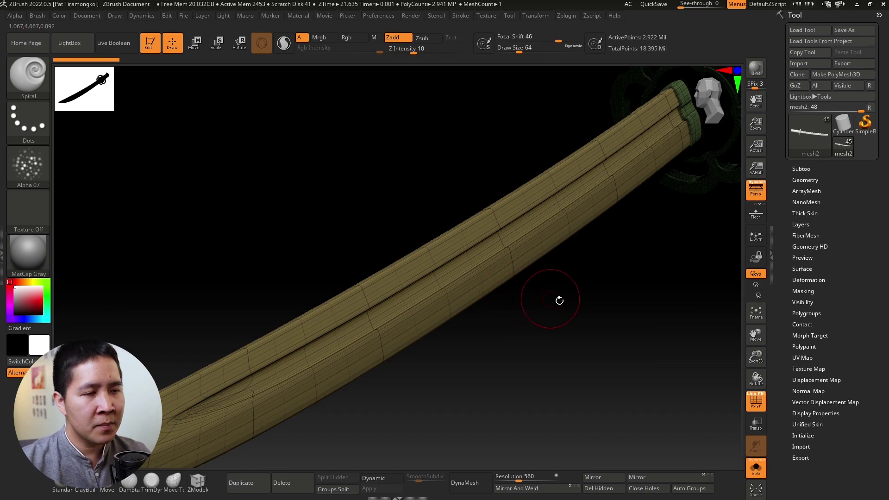
mouse_move(548, 301)
left_mouse_down()
mouse_move(518, 301)
mouse_move(548, 318)
mouse_move(438, 389)
mouse_move(451, 266)
left_mouse_up()
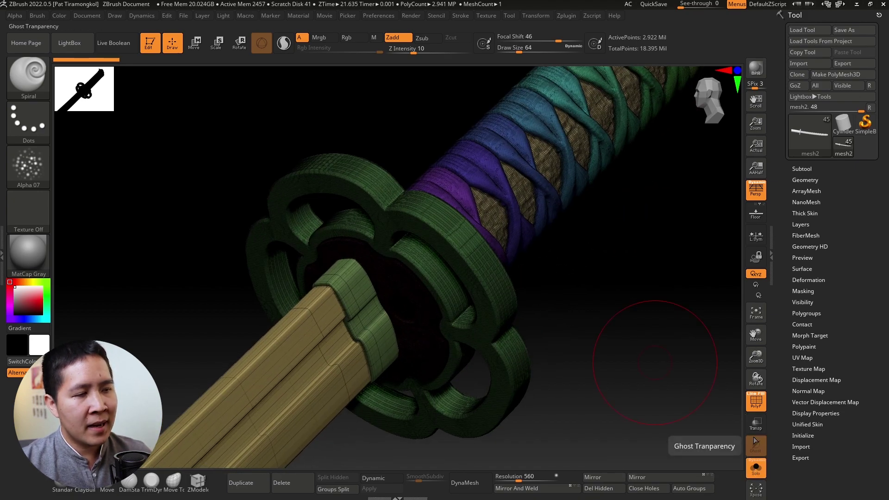
Turn PolyF off and orbit and zoom onto the sword guard and wrapped handle.
left_click(756, 401)
mouse_move(625, 301)
left_mouse_down()
mouse_move(514, 287)
mouse_move(535, 278)
mouse_move(499, 269)
left_mouse_up()
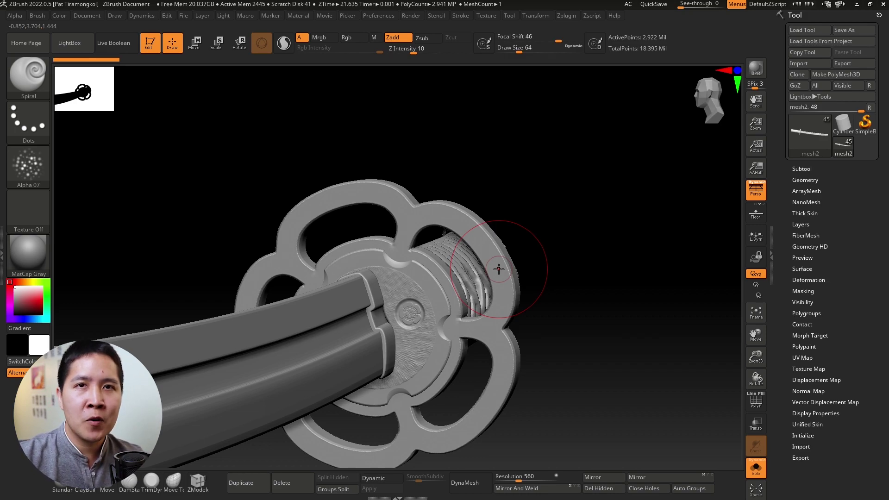
mouse_move(499, 269)
left_mouse_down()
mouse_move(517, 301)
mouse_move(491, 287)
left_mouse_up()
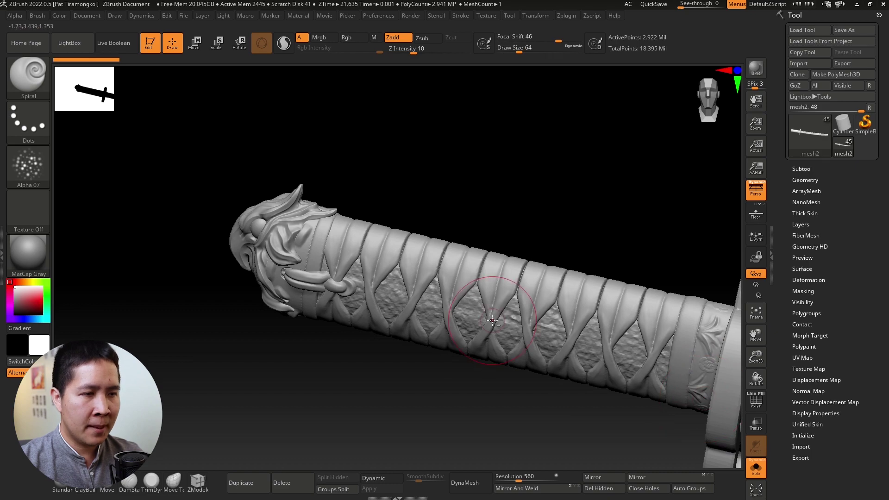
scroll(536, 323, "up", 2)
scroll(536, 323, "up", 2)
scroll(536, 323, "up", 2)
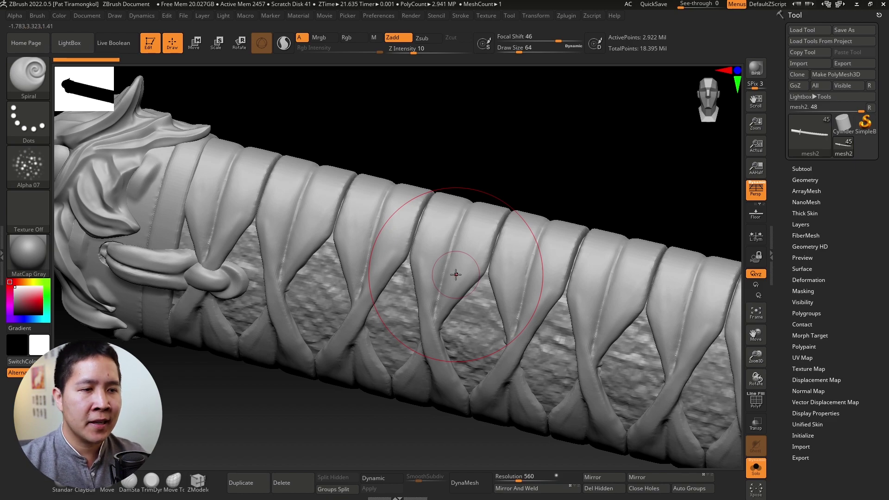
Isolate one handle wrap strap to inspect it, then unhide the rest of the katana.
left_click(452, 262, "ctrl+shift")
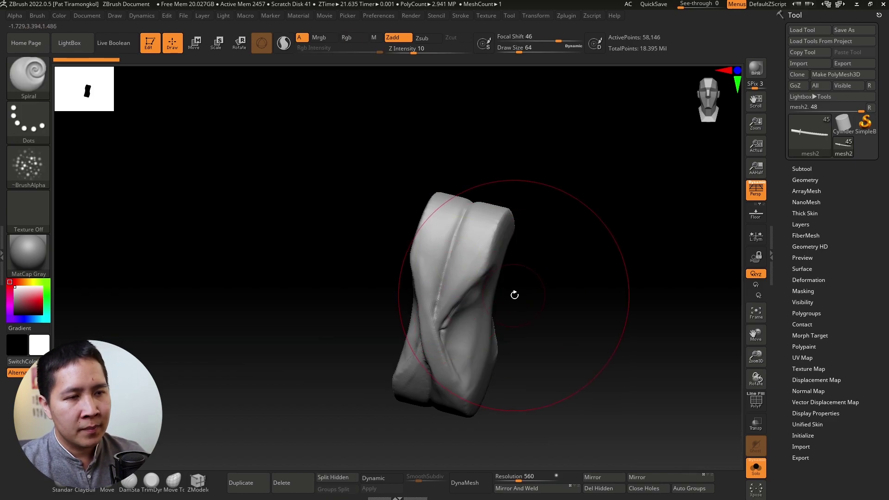
left_click_drag(515, 295, 494, 306)
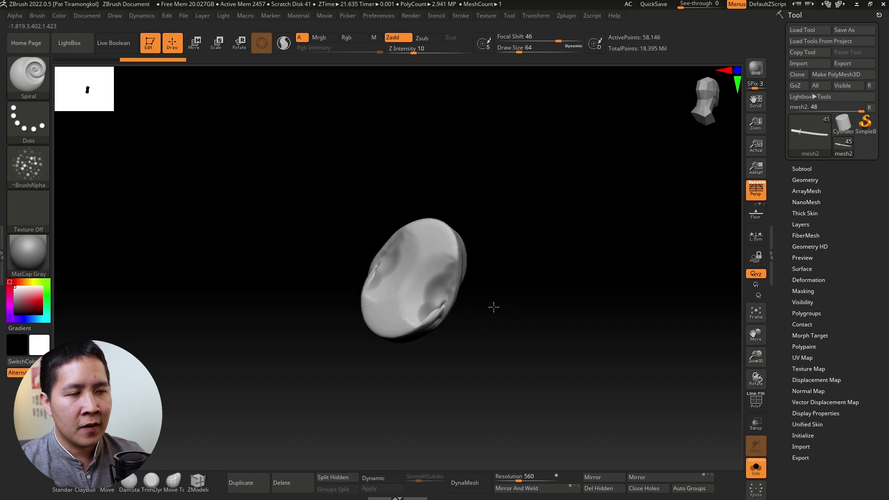
left_click(554, 200, "ctrl+shift")
mouse_move(554, 200)
left_mouse_down()
mouse_move(518, 260)
mouse_move(200, 253)
mouse_move(237, 276)
mouse_move(278, 260)
mouse_move(489, 269)
mouse_move(377, 278)
mouse_move(412, 304)
left_mouse_up()
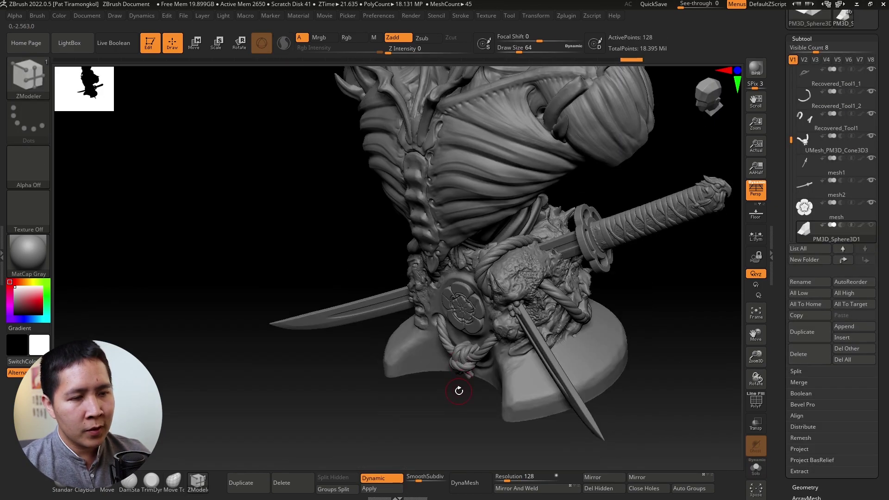
Select the flower emblem's mesh subtool, frame it, and view it straight-on.
left_click(460, 307, "alt")
key("f")
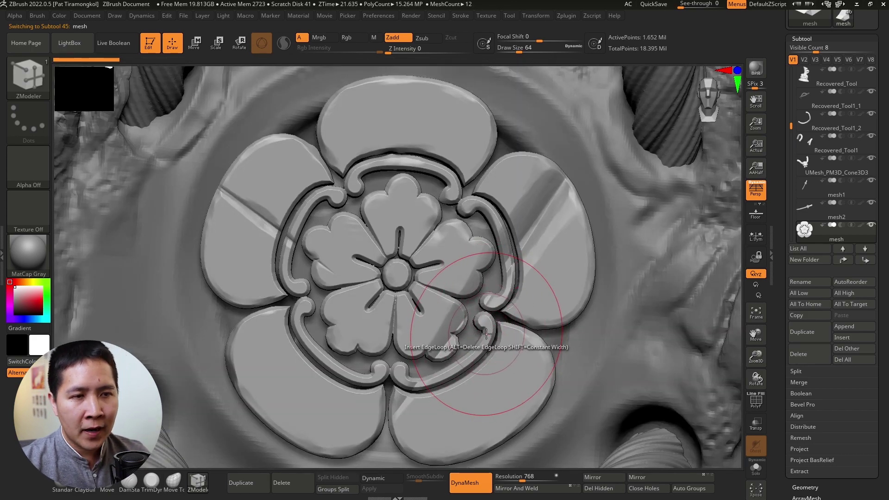
left_click_drag(466, 296, 470, 289, "shift")
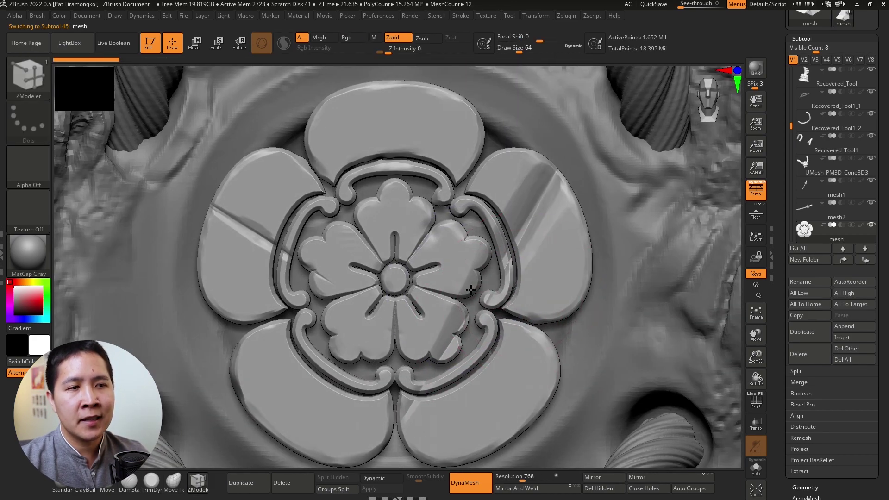
mouse_move(460, 288)
right_mouse_down("ctrl")
mouse_move(463, 273)
mouse_move(483, 304)
mouse_move(459, 302)
right_mouse_up("ctrl")
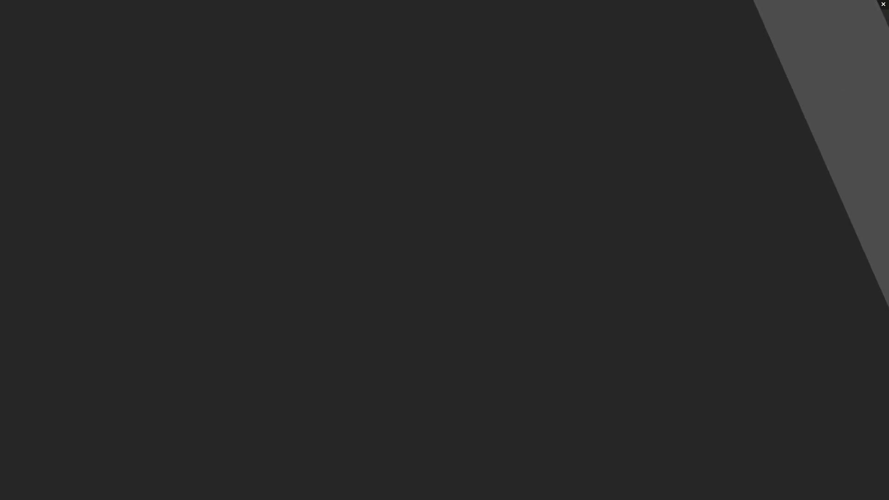